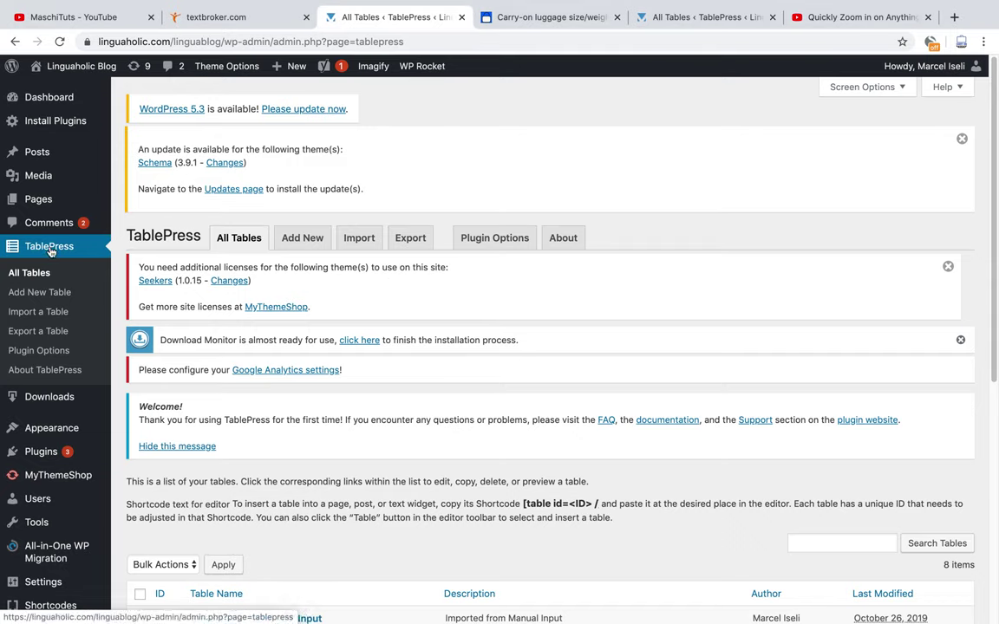
Open the page for adding new plugins and search the plugin directory for "tablepress".
{"action": "scroll", "coordinate": [67, 452], "scroll_direction": "down", "scroll_amount": 1}
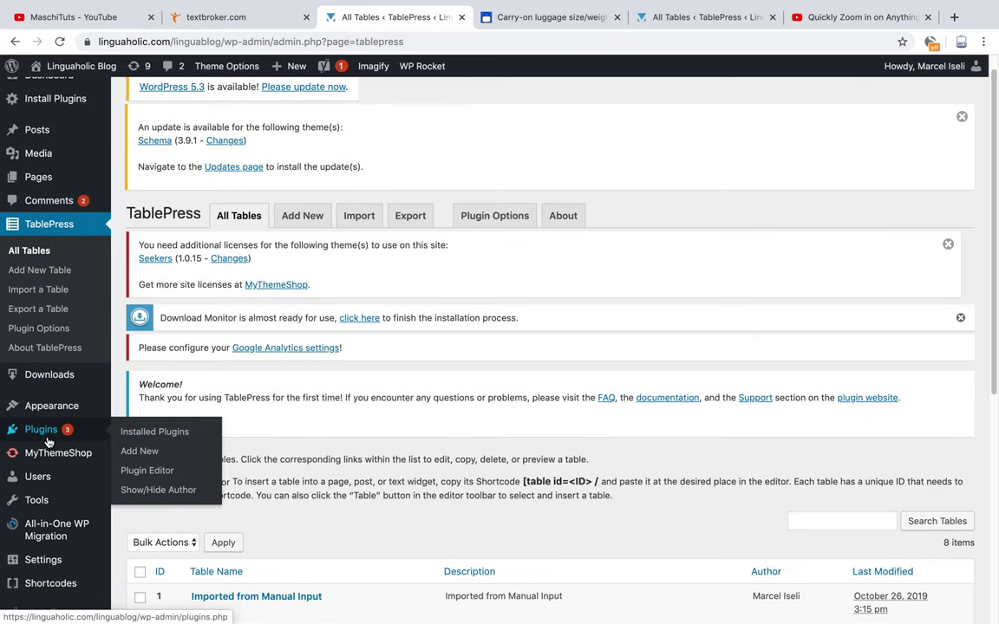
{"action": "scroll", "coordinate": [45, 399], "scroll_direction": "down", "scroll_amount": 3}
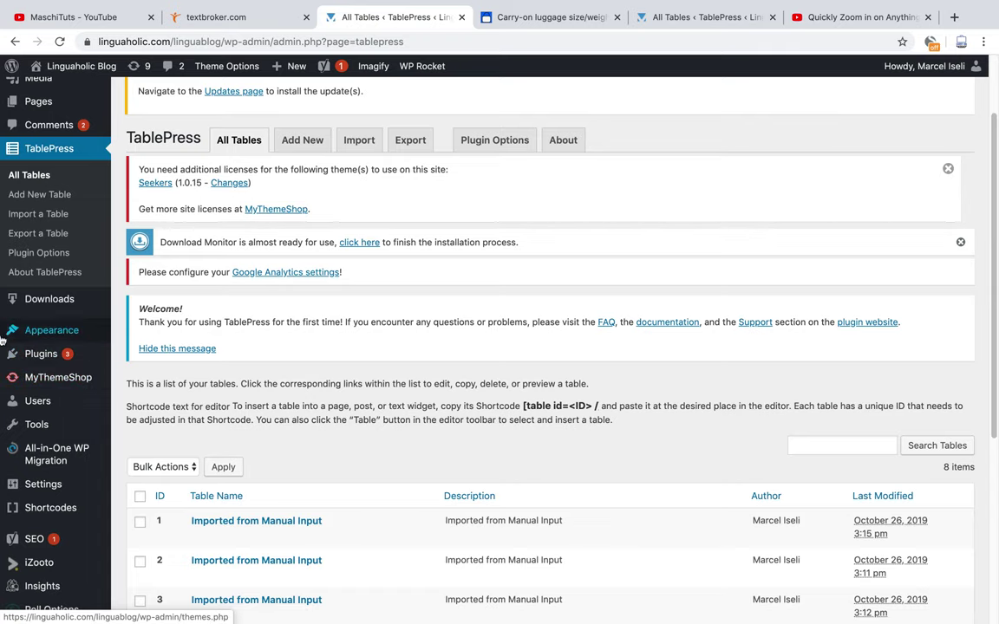
{"action": "mouse_move", "coordinate": [43, 354]}
{"action": "left_click", "coordinate": [154, 376]}
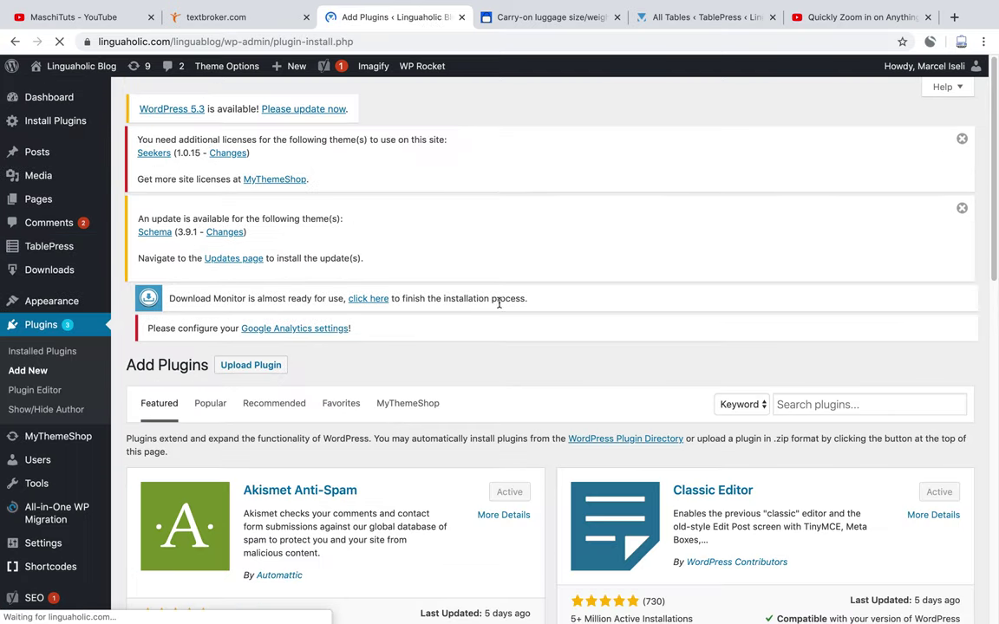
{"action": "scroll", "coordinate": [482, 309], "scroll_direction": "down", "scroll_amount": 3}
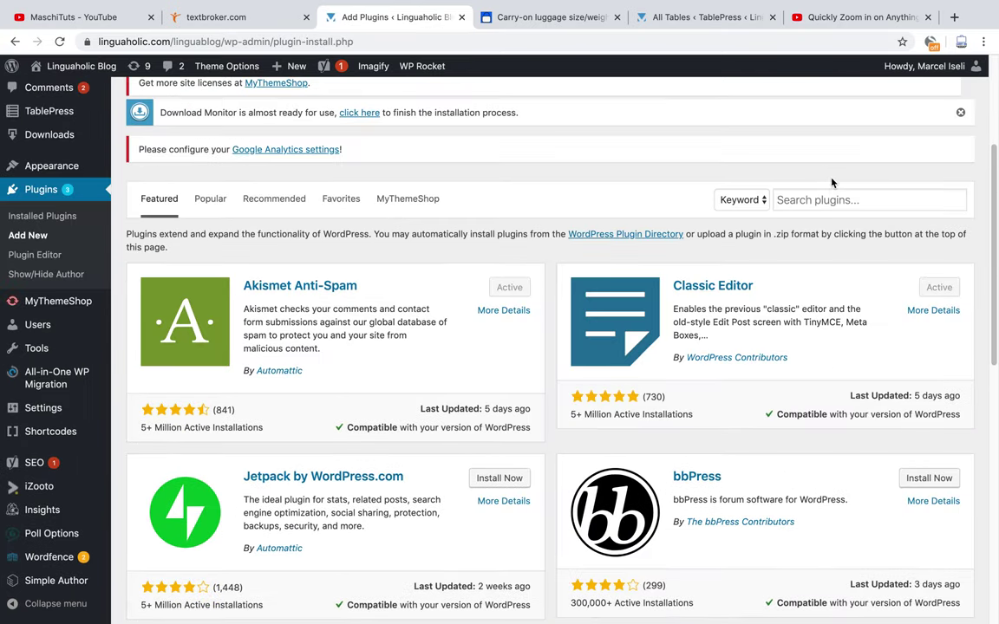
{"action": "left_click", "coordinate": [835, 201]}
{"action": "type", "text": "tablepress"}
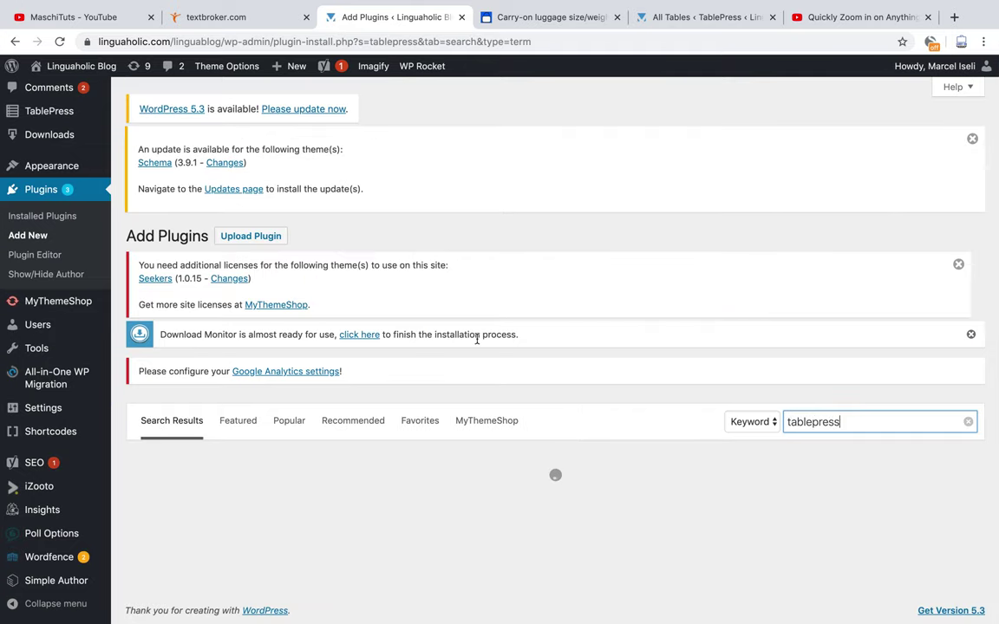
Review the TablePress plugin's card in the search results and its entries in the admin menu.
{"action": "scroll", "coordinate": [477, 339], "scroll_direction": "down", "scroll_amount": 4}
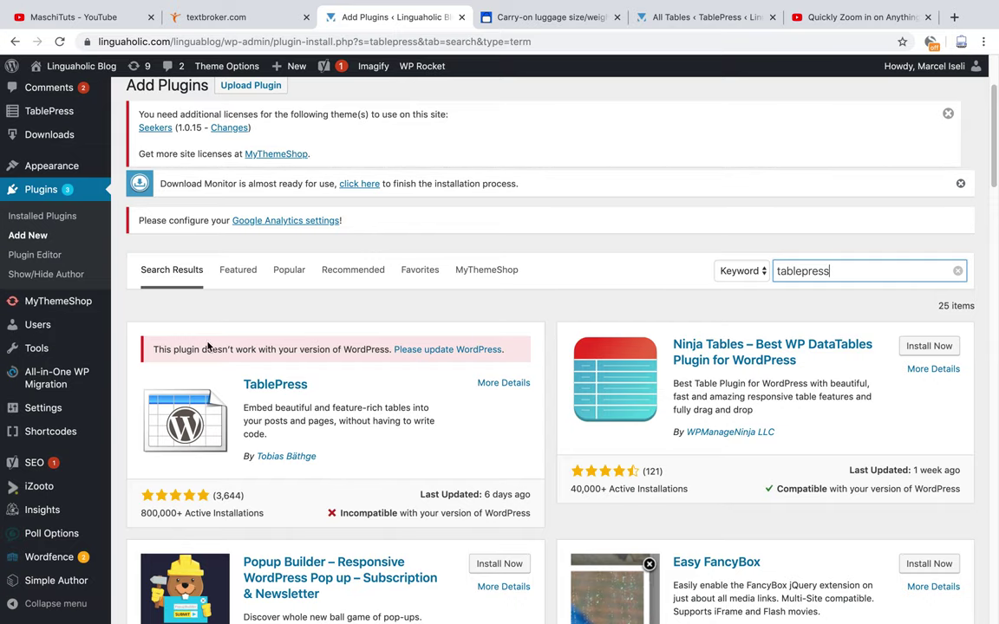
{"action": "scroll", "coordinate": [355, 424], "scroll_direction": "down", "scroll_amount": 1}
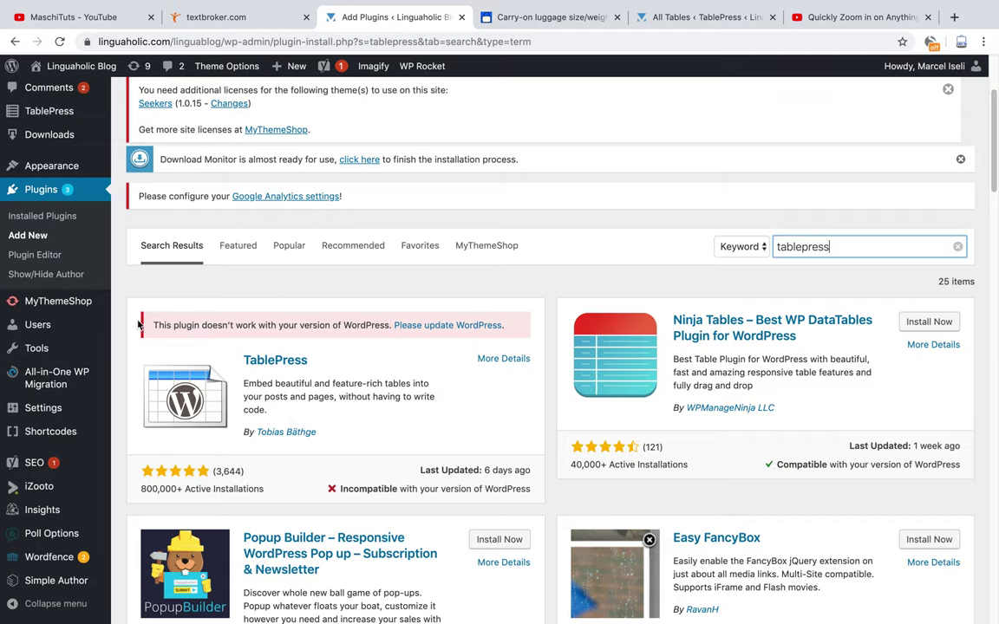
{"action": "scroll", "coordinate": [356, 360], "scroll_direction": "up", "scroll_amount": 1}
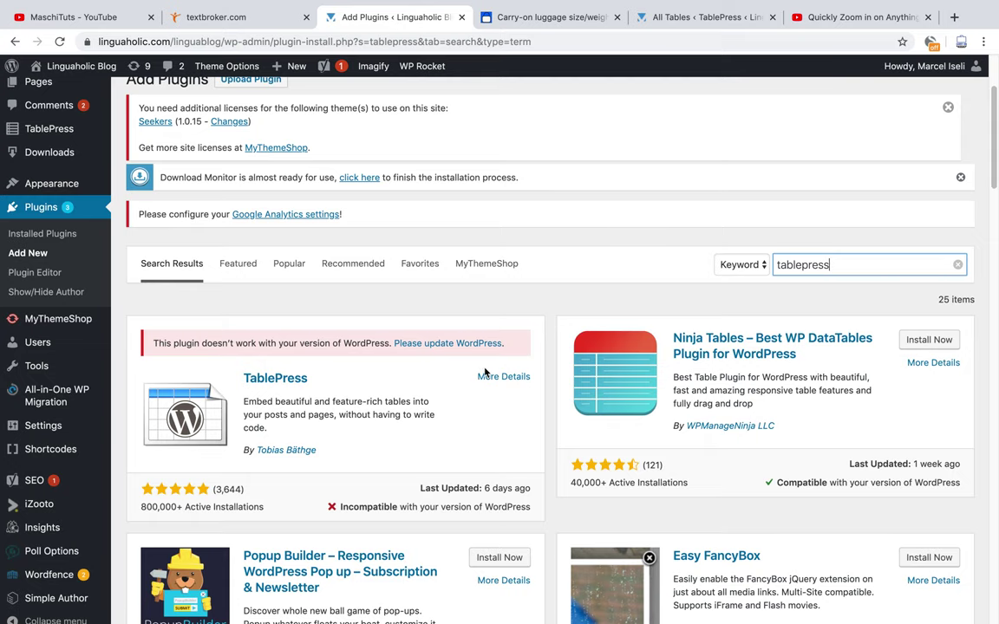
{"action": "scroll", "coordinate": [462, 352], "scroll_direction": "up", "scroll_amount": 1}
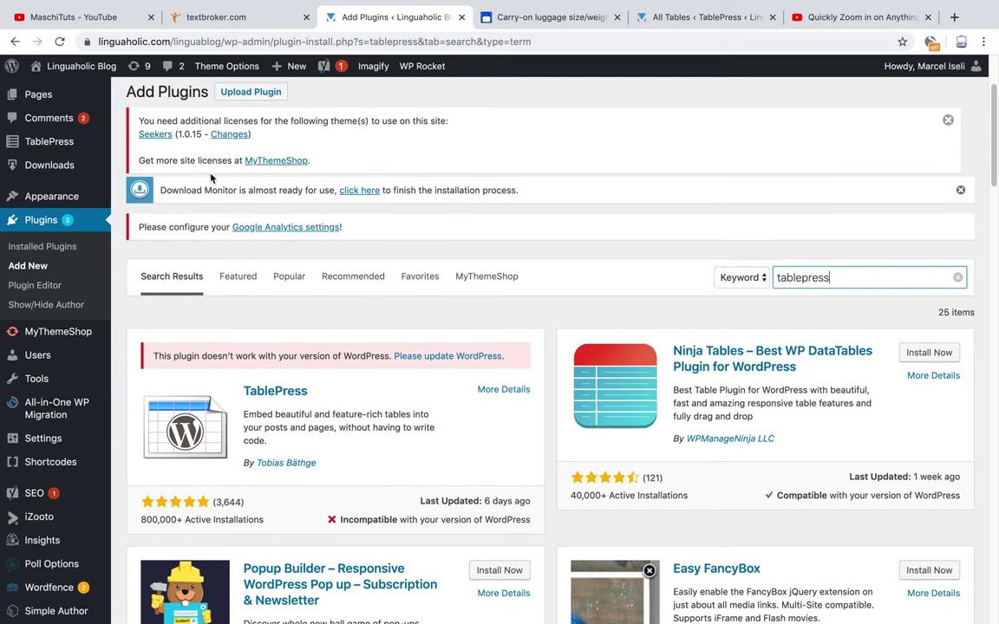
{"action": "mouse_move", "coordinate": [50, 143]}
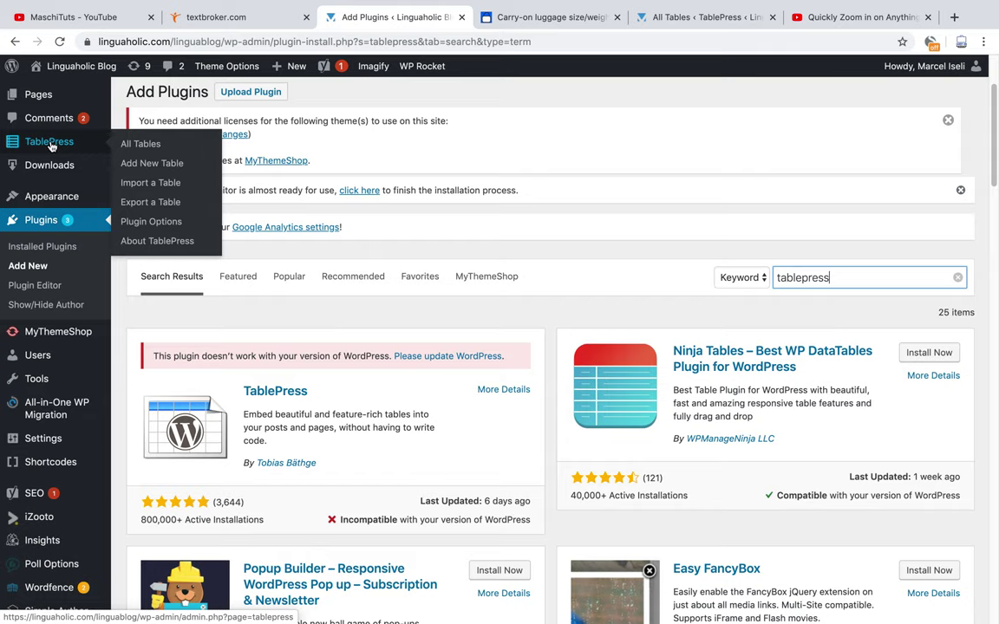
Switch to the carry-on luggage article on carry-on-baggage.com and close the developer tools to show the desktop layout.
{"action": "left_click", "coordinate": [527, 19]}
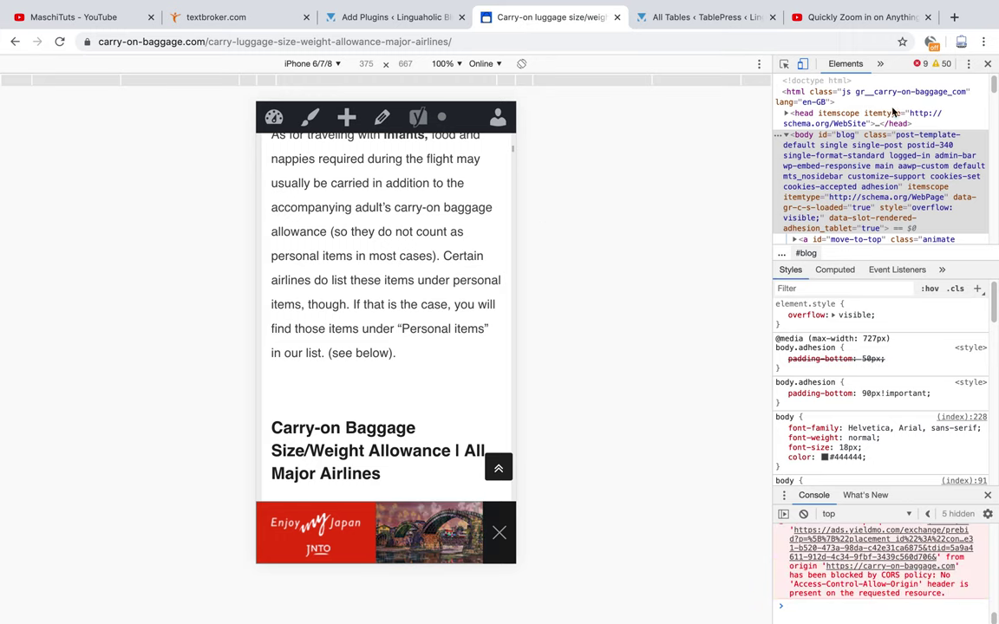
{"action": "left_click", "coordinate": [685, 18]}
{"action": "left_click", "coordinate": [564, 14]}
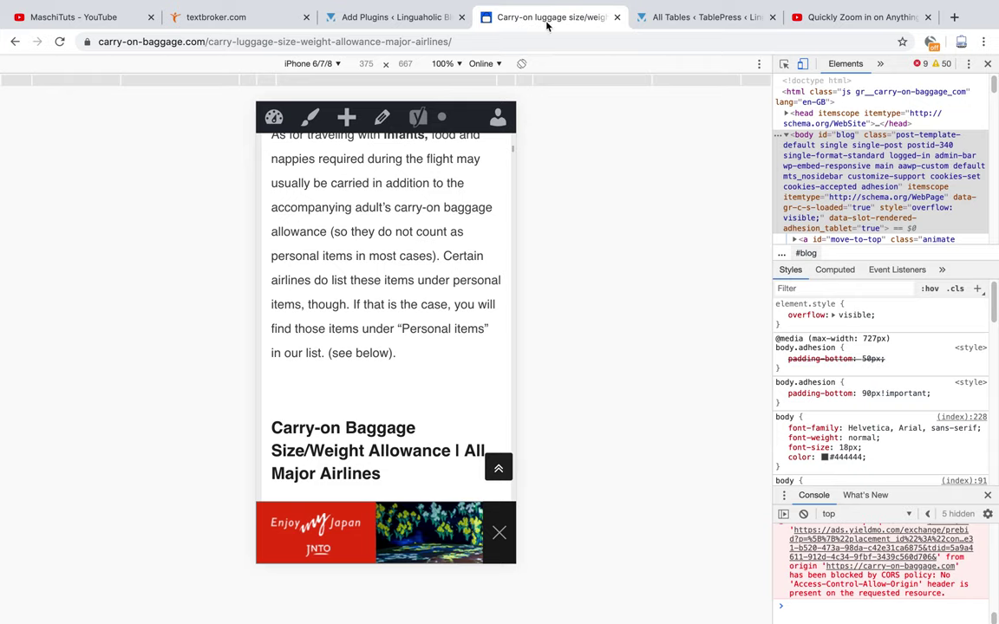
{"action": "left_click", "coordinate": [987, 64]}
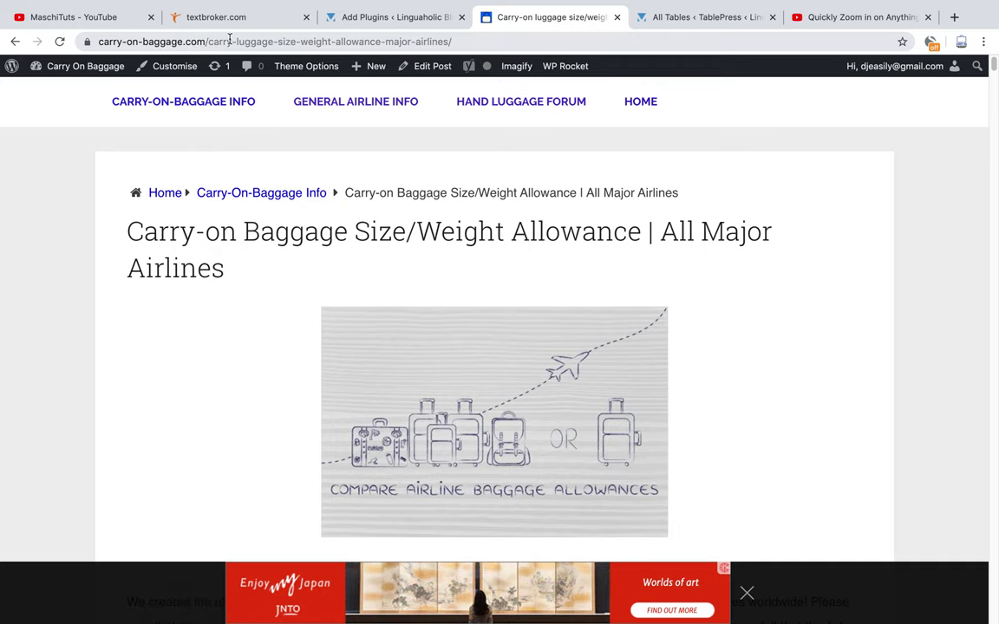
Go through the carry-on baggage article's introduction down to the start of its airline allowance table.
{"action": "scroll", "coordinate": [512, 284], "scroll_direction": "down", "scroll_amount": 2}
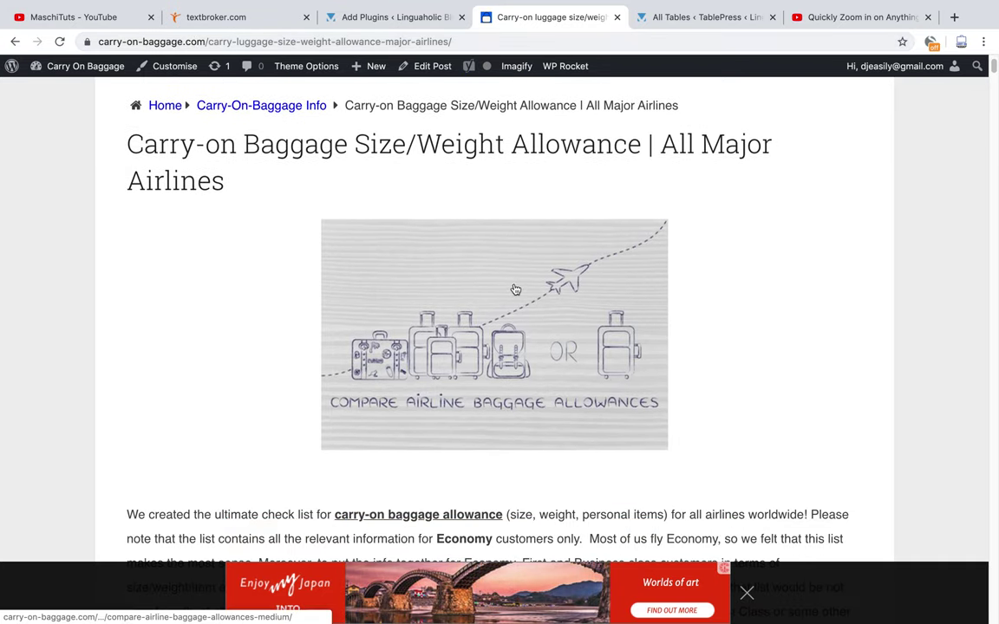
{"action": "scroll", "coordinate": [508, 274], "scroll_direction": "down", "scroll_amount": 1}
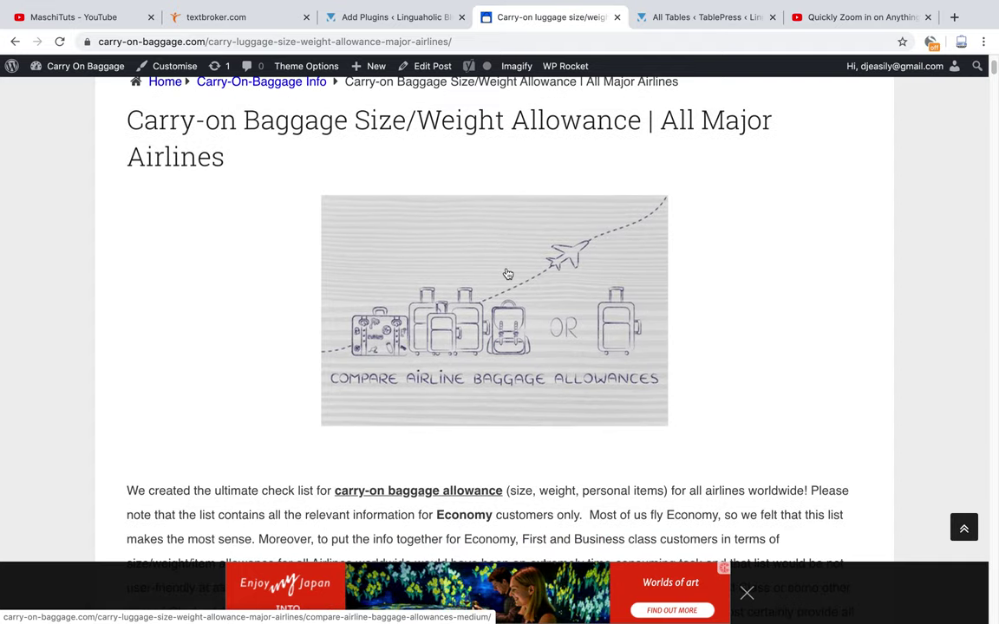
{"action": "scroll", "coordinate": [508, 274], "scroll_direction": "down", "scroll_amount": 5}
{"action": "scroll", "coordinate": [505, 273], "scroll_direction": "down", "scroll_amount": 5}
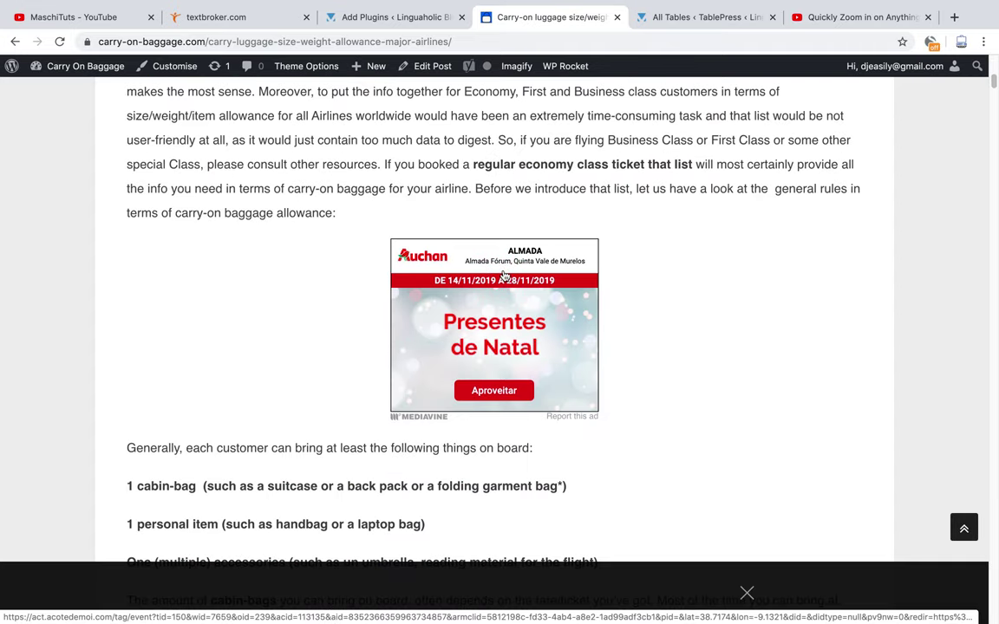
{"action": "scroll", "coordinate": [505, 274], "scroll_direction": "down", "scroll_amount": 15}
{"action": "scroll", "coordinate": [612, 234], "scroll_direction": "up", "scroll_amount": 5}
{"action": "scroll", "coordinate": [613, 244], "scroll_direction": "up", "scroll_amount": 3}
{"action": "scroll", "coordinate": [628, 222], "scroll_direction": "down", "scroll_amount": 4}
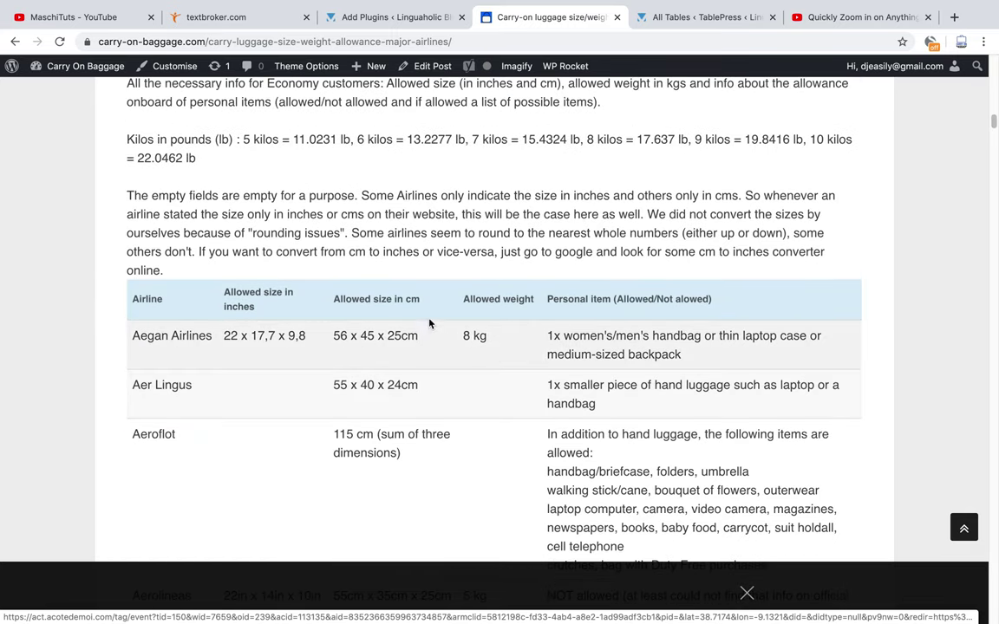
Examine the airline table's rows and its columns for allowed size, allowed weight and personal items.
{"action": "scroll", "coordinate": [404, 296], "scroll_direction": "down", "scroll_amount": 5}
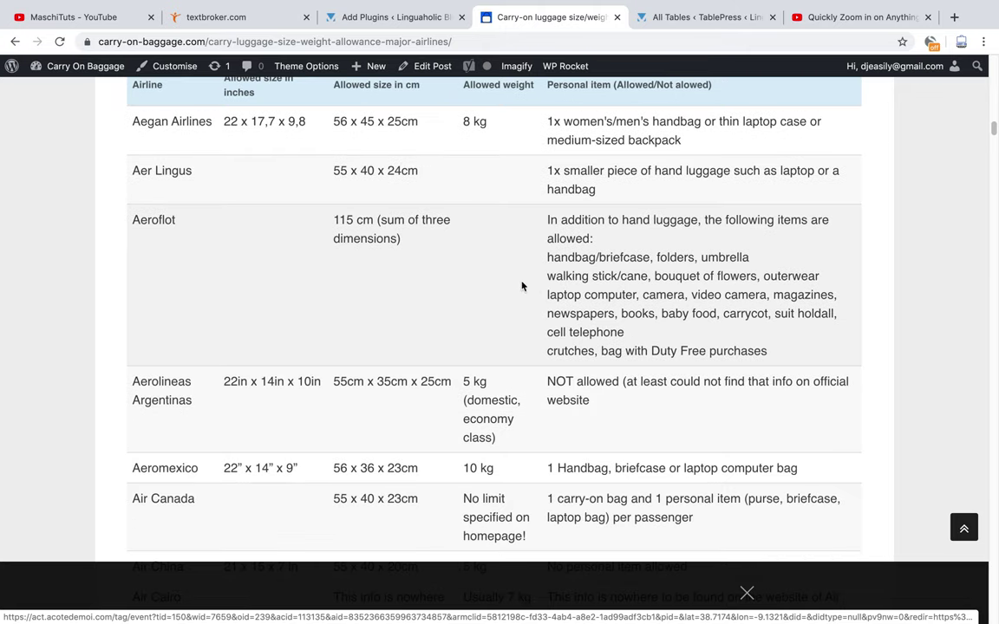
{"action": "scroll", "coordinate": [489, 269], "scroll_direction": "down", "scroll_amount": 3}
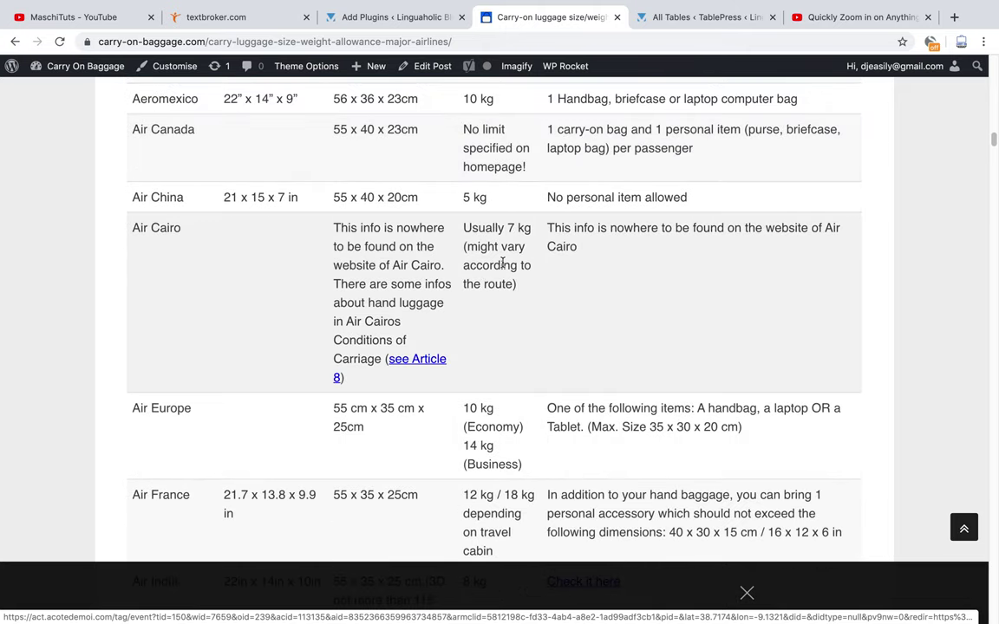
{"action": "scroll", "coordinate": [502, 263], "scroll_direction": "down", "scroll_amount": 5}
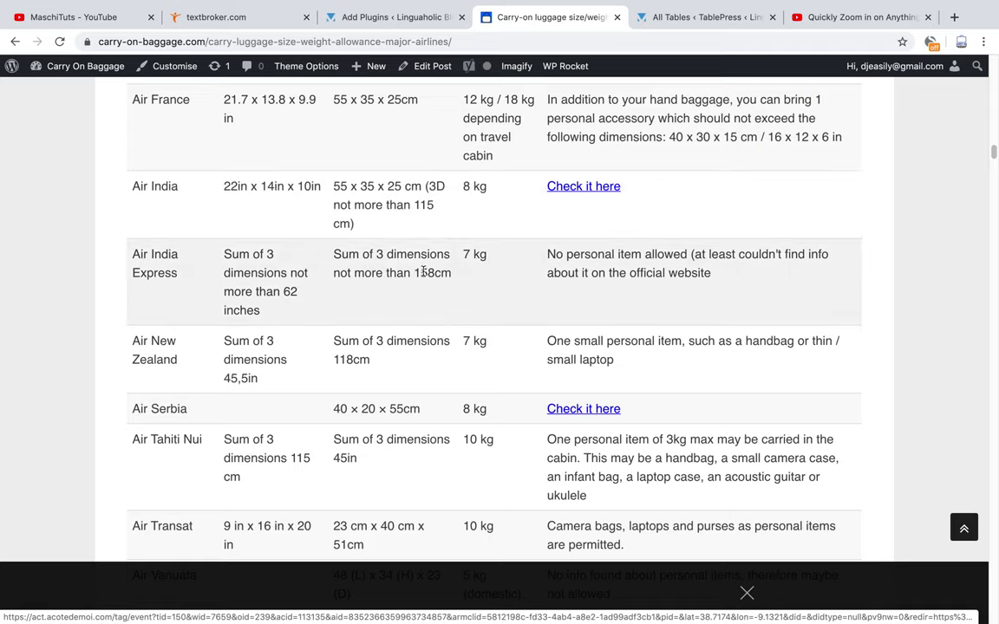
{"action": "scroll", "coordinate": [525, 251], "scroll_direction": "up", "scroll_amount": 7}
{"action": "scroll", "coordinate": [521, 253], "scroll_direction": "up", "scroll_amount": 8}
{"action": "scroll", "coordinate": [542, 253], "scroll_direction": "down", "scroll_amount": 4}
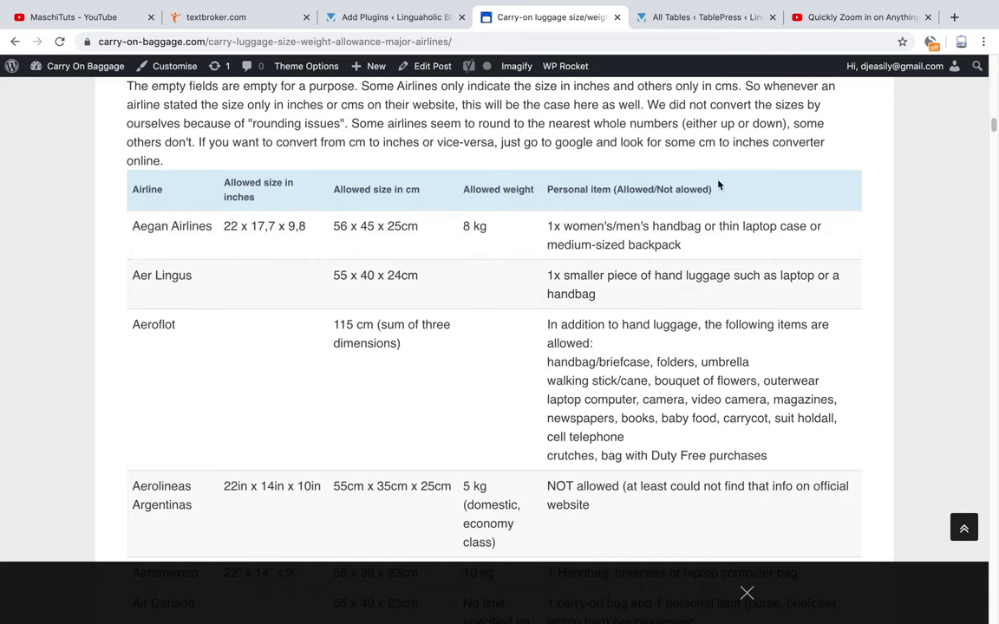
{"action": "scroll", "coordinate": [598, 238], "scroll_direction": "down", "scroll_amount": 4}
{"action": "scroll", "coordinate": [696, 227], "scroll_direction": "up", "scroll_amount": 5}
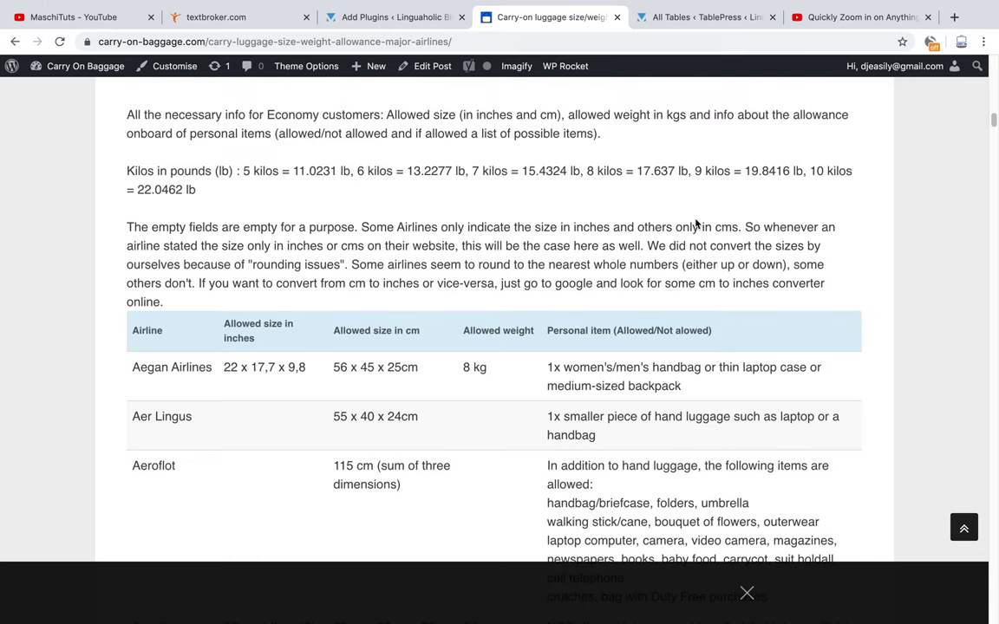
{"action": "scroll", "coordinate": [779, 321], "scroll_direction": "down", "scroll_amount": 1}
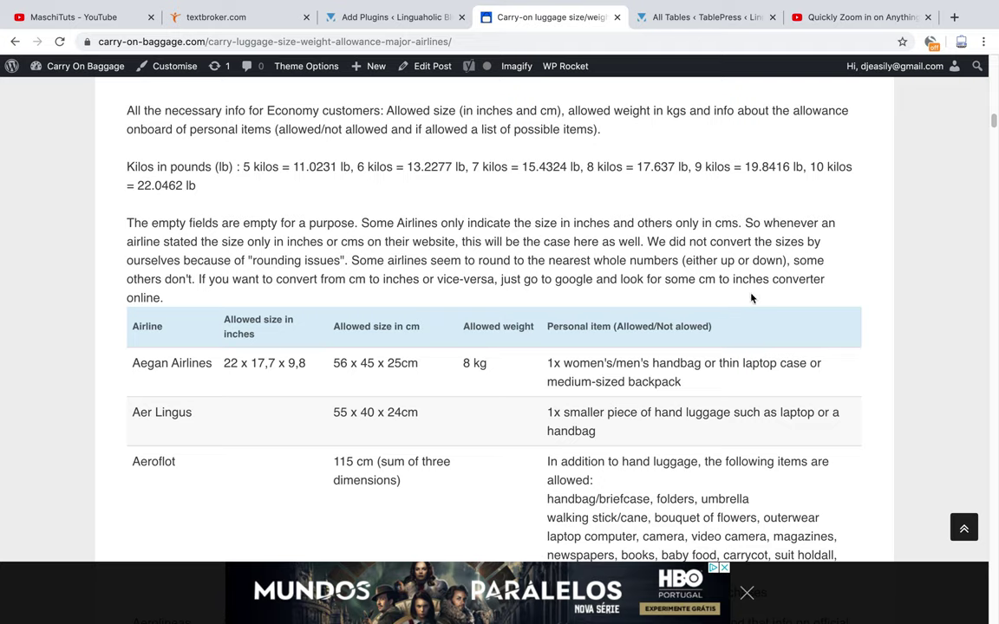
{"action": "scroll", "coordinate": [460, 299], "scroll_direction": "down", "scroll_amount": 15}
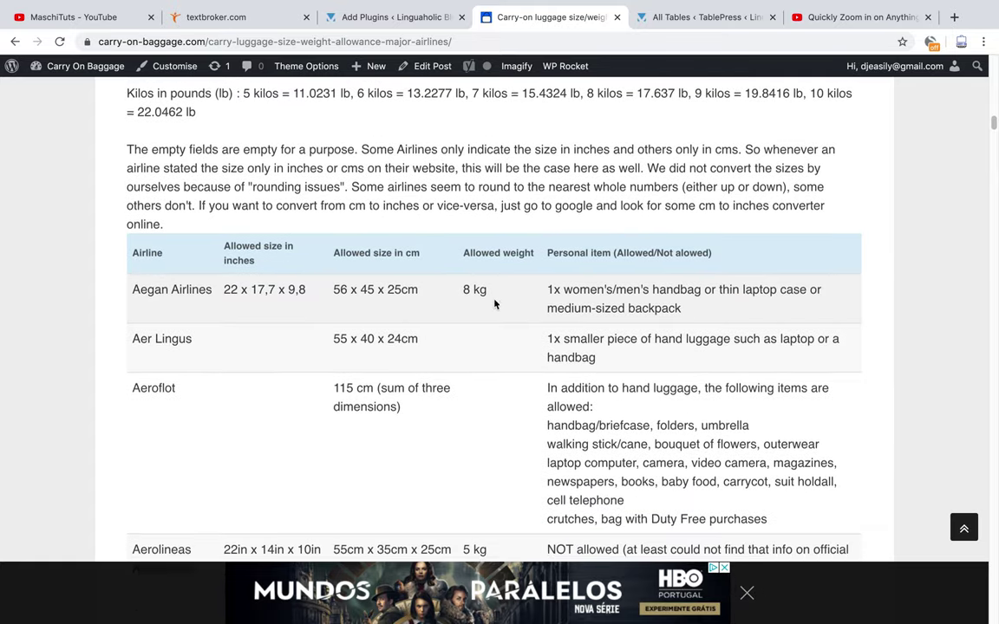
{"action": "scroll", "coordinate": [474, 273], "scroll_direction": "down", "scroll_amount": 20}
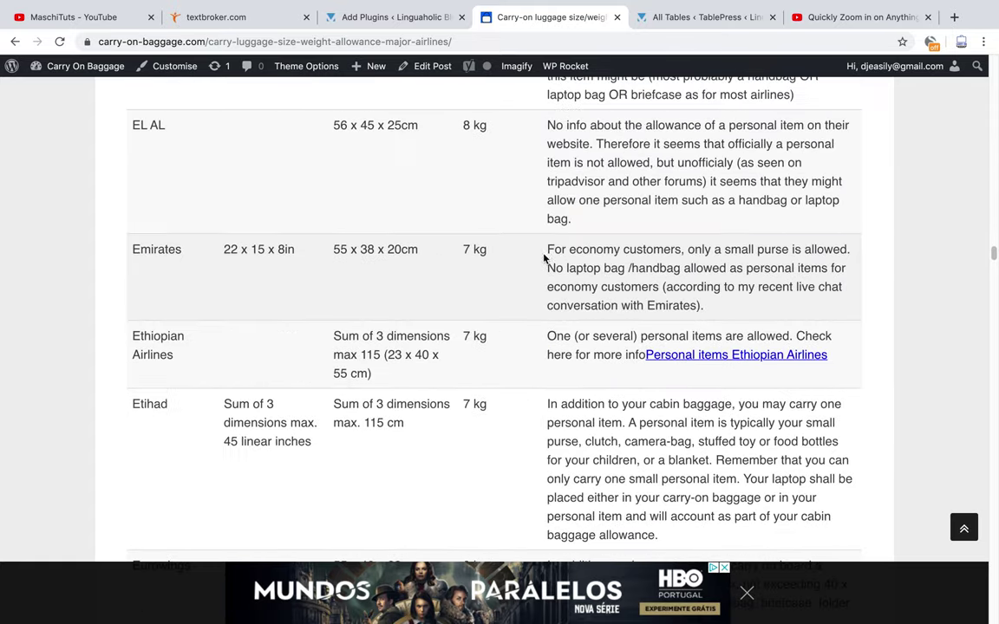
{"action": "scroll", "coordinate": [615, 261], "scroll_direction": "down", "scroll_amount": 5}
{"action": "scroll", "coordinate": [730, 274], "scroll_direction": "up", "scroll_amount": 20}
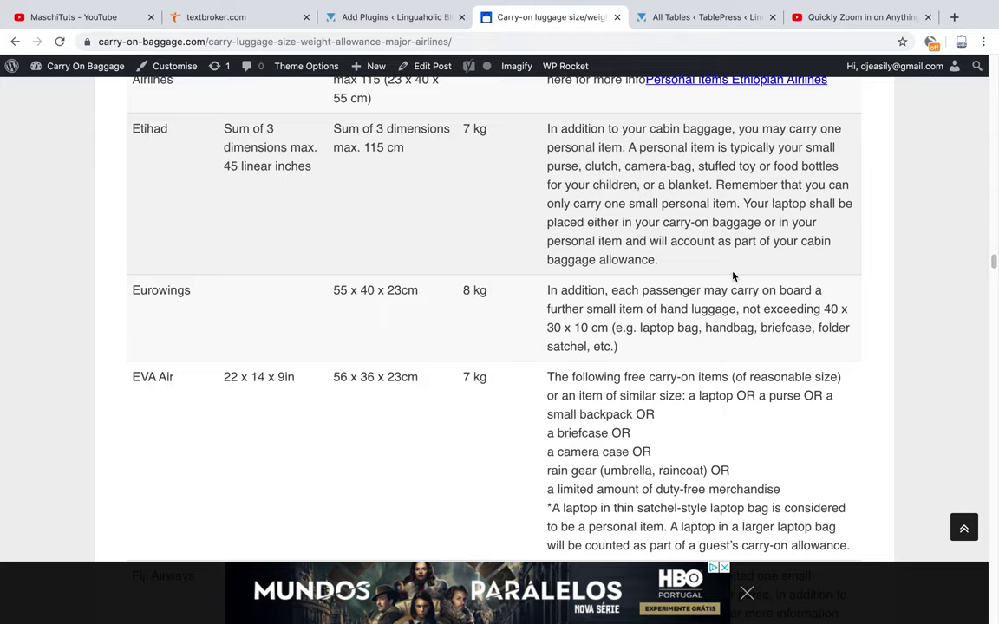
{"action": "scroll", "coordinate": [735, 302], "scroll_direction": "up", "scroll_amount": 15}
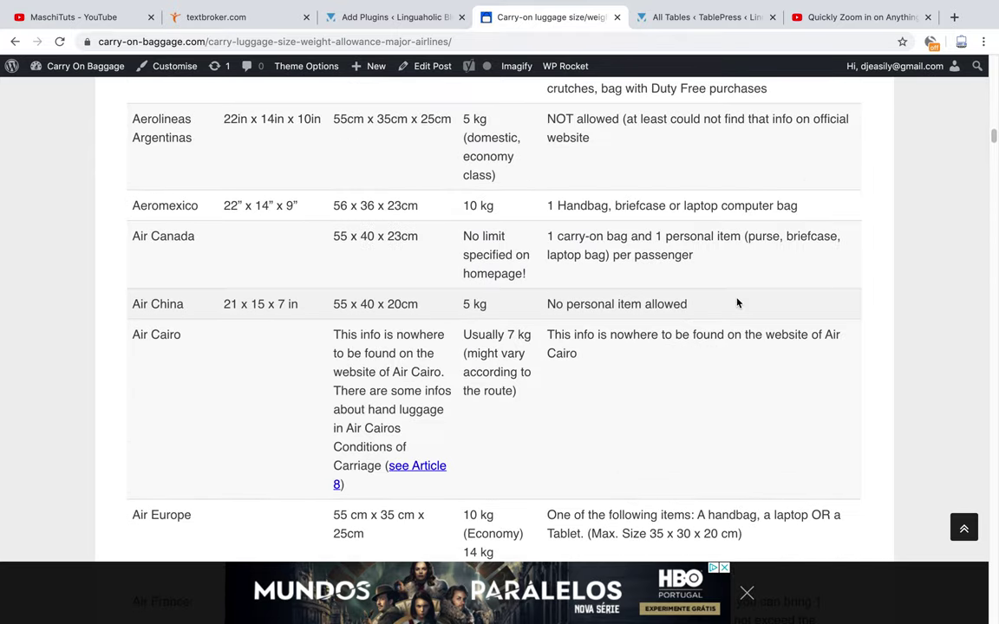
{"action": "scroll", "coordinate": [735, 303], "scroll_direction": "down", "scroll_amount": 3}
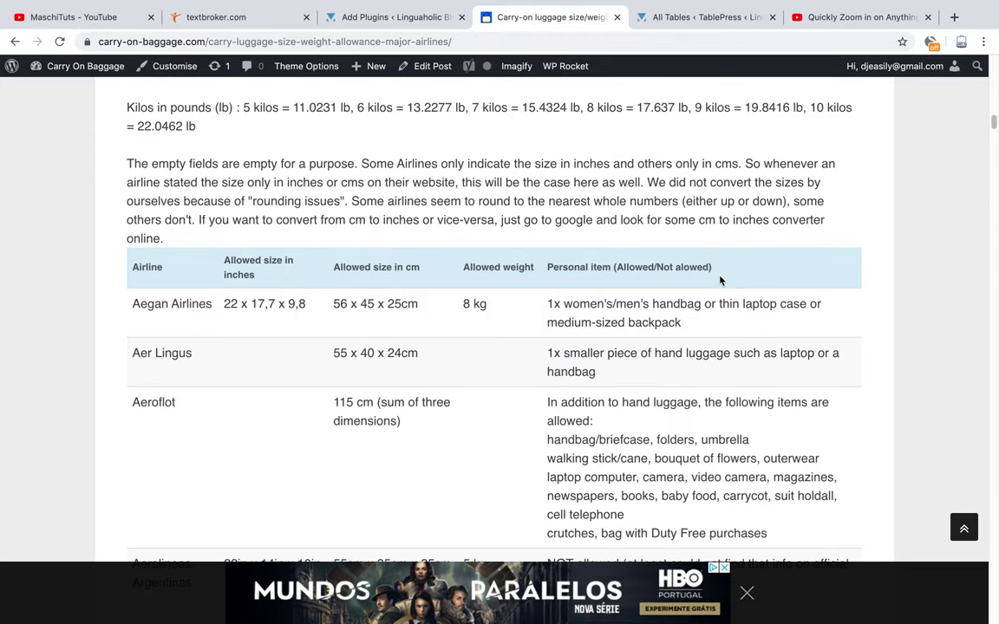
Search the article page for "easyjet" and for "ryanair" to look up their table rows, and close the search.
{"action": "key", "text": "ctrl+f"}
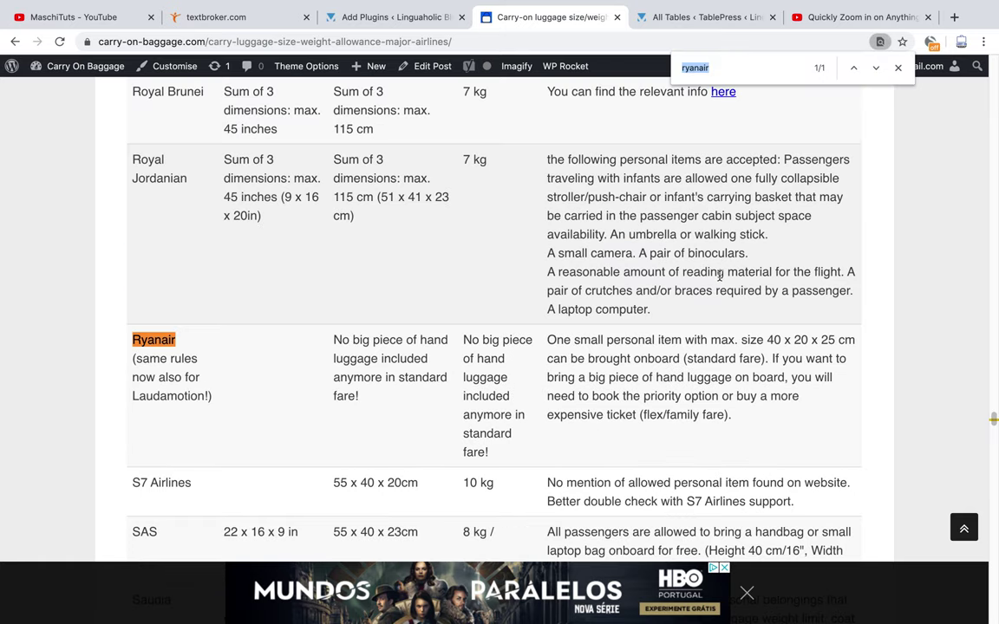
{"action": "type", "text": "easyjet"}
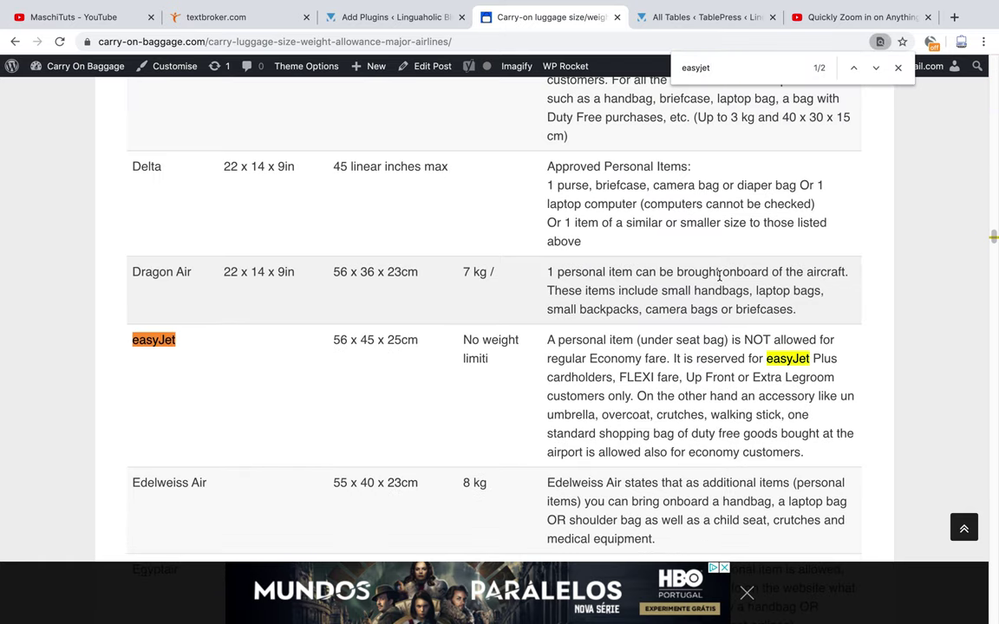
{"action": "left_click_drag", "start_coordinate": [829, 67], "coordinate": [672, 62]}
{"action": "type", "text": "ryanair"}
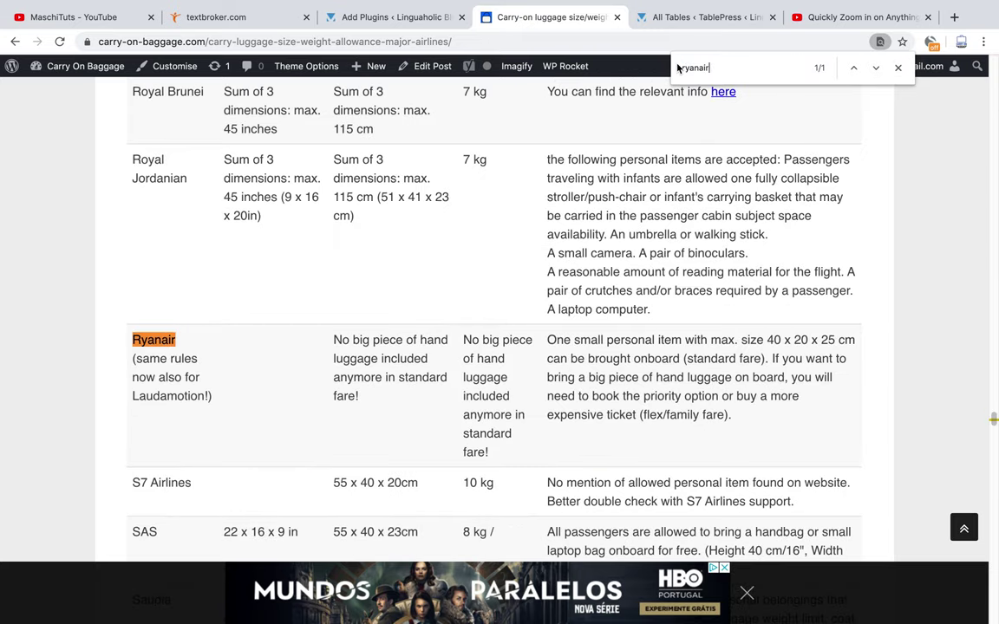
{"action": "scroll", "coordinate": [197, 362], "scroll_direction": "down", "scroll_amount": 2}
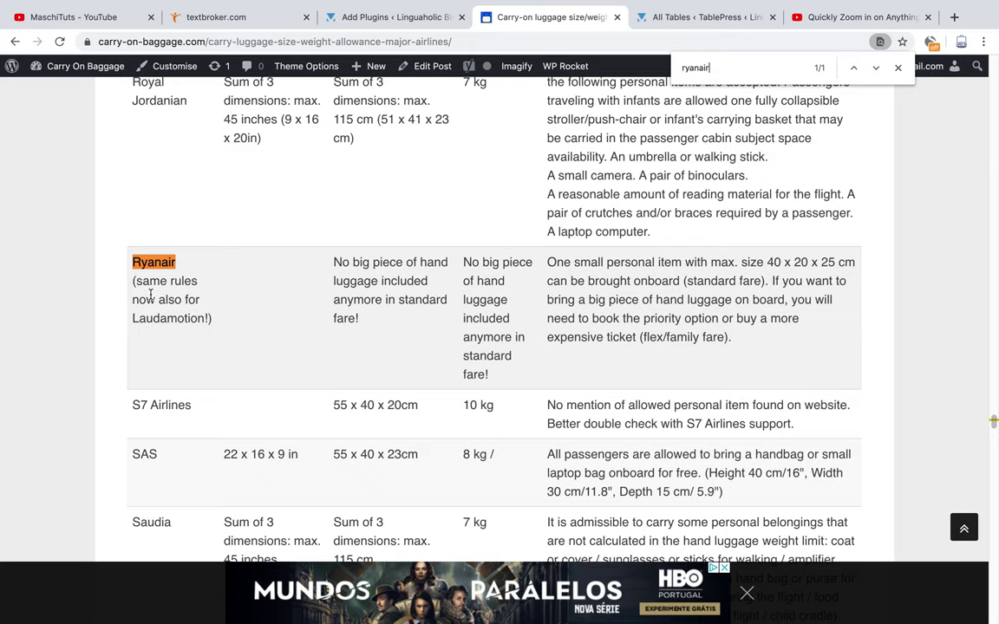
{"action": "key", "text": "Escape"}
{"action": "scroll", "coordinate": [562, 203], "scroll_direction": "up", "scroll_amount": 10}
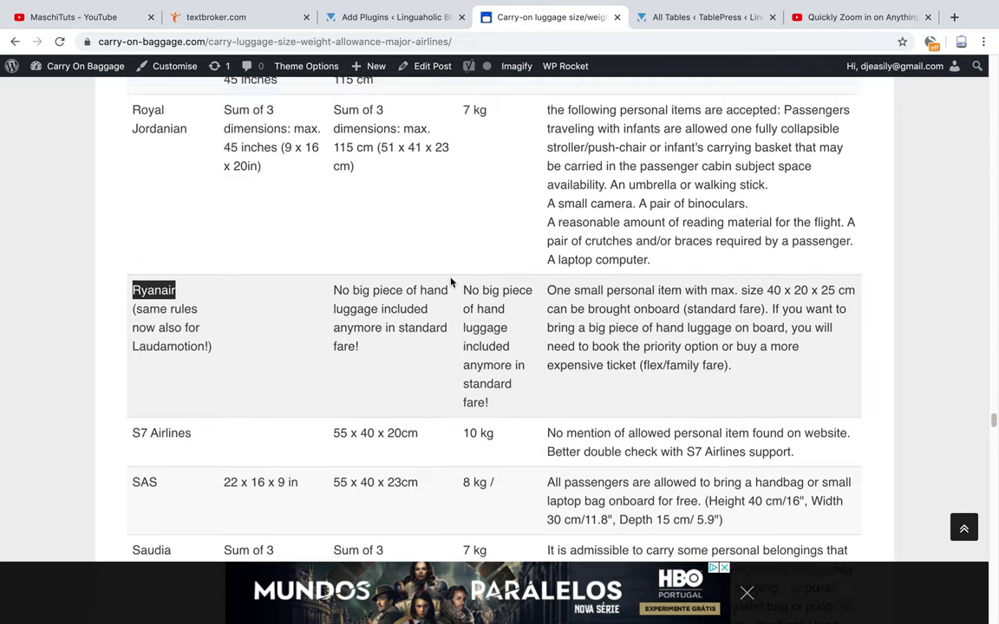
{"action": "scroll", "coordinate": [698, 219], "scroll_direction": "up", "scroll_amount": 10}
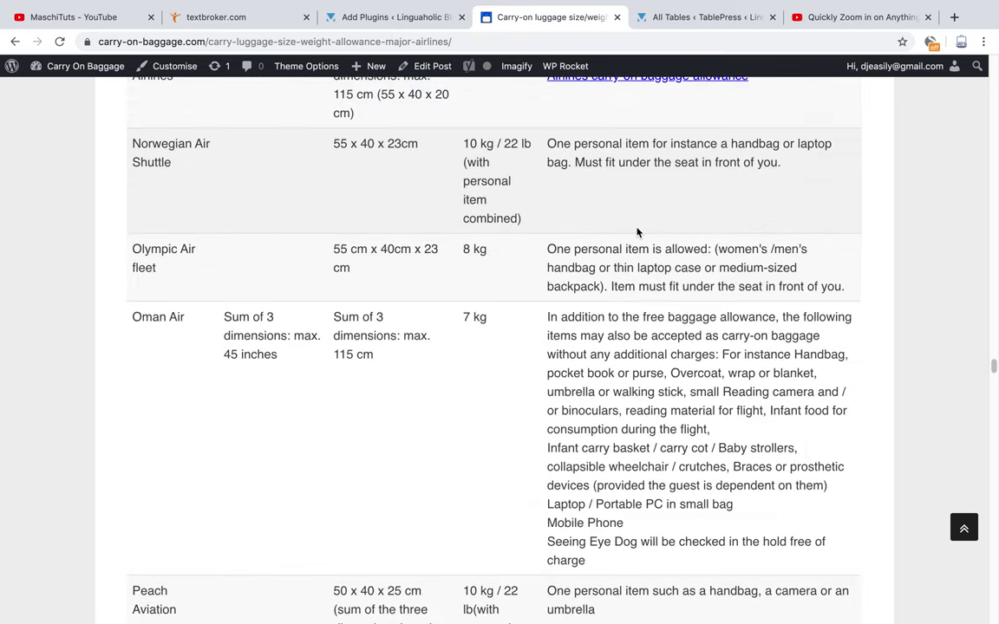
{"action": "scroll", "coordinate": [555, 243], "scroll_direction": "down", "scroll_amount": 5}
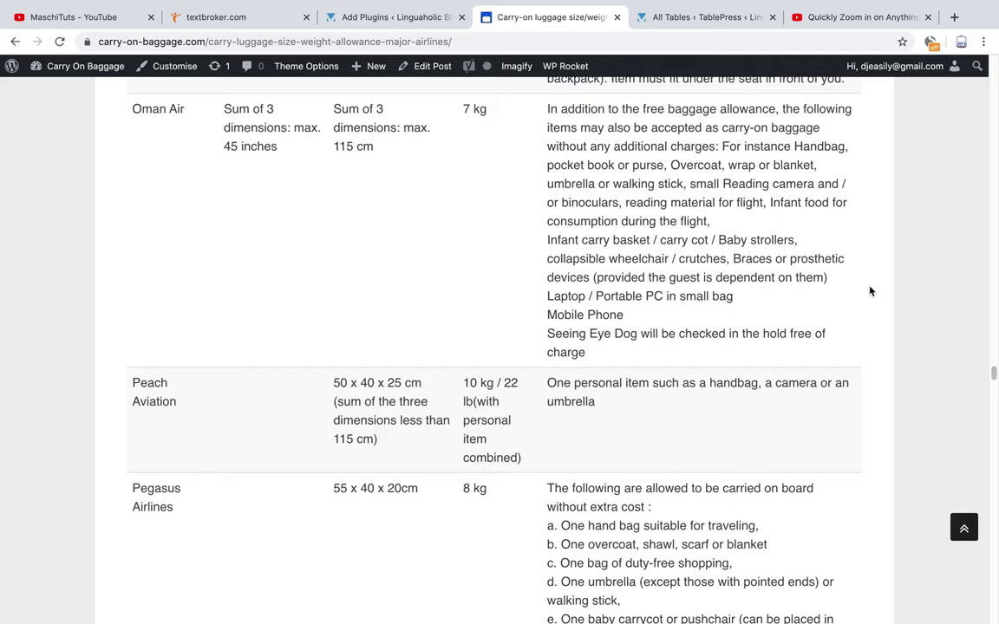
Inspect the article with the developer tools, previewing it as an iPhone 6/7/8, and reload the page.
{"action": "right_click", "coordinate": [870, 292]}
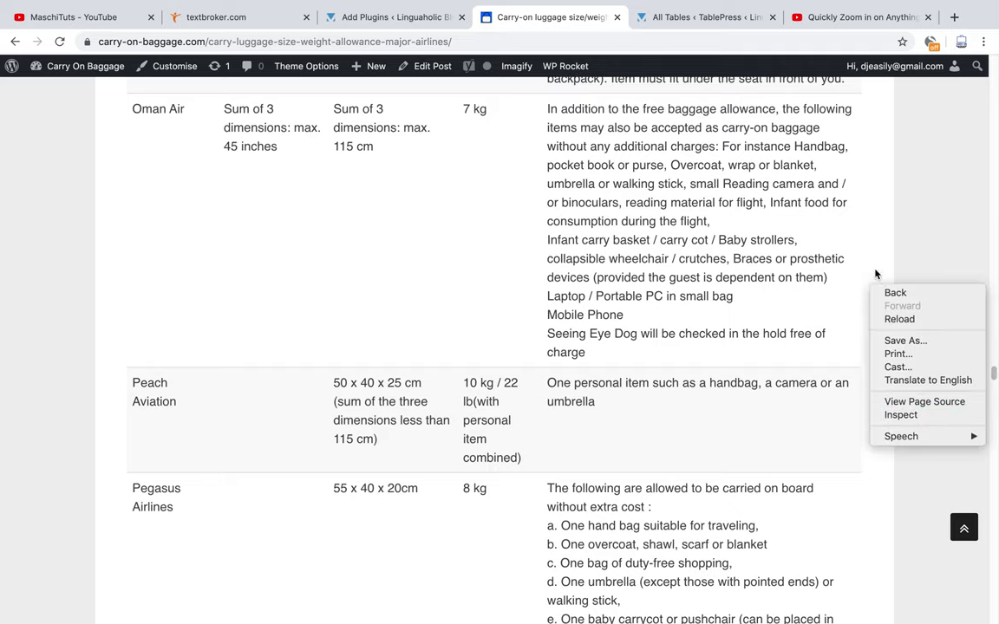
{"action": "left_click", "coordinate": [790, 250]}
{"action": "right_click", "coordinate": [475, 257]}
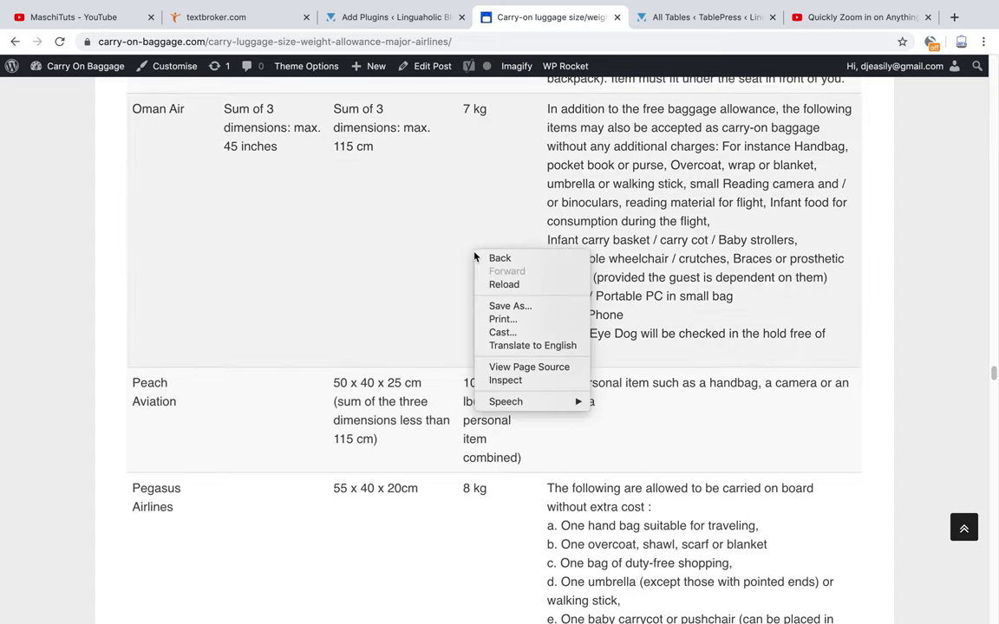
{"action": "left_click", "coordinate": [517, 382]}
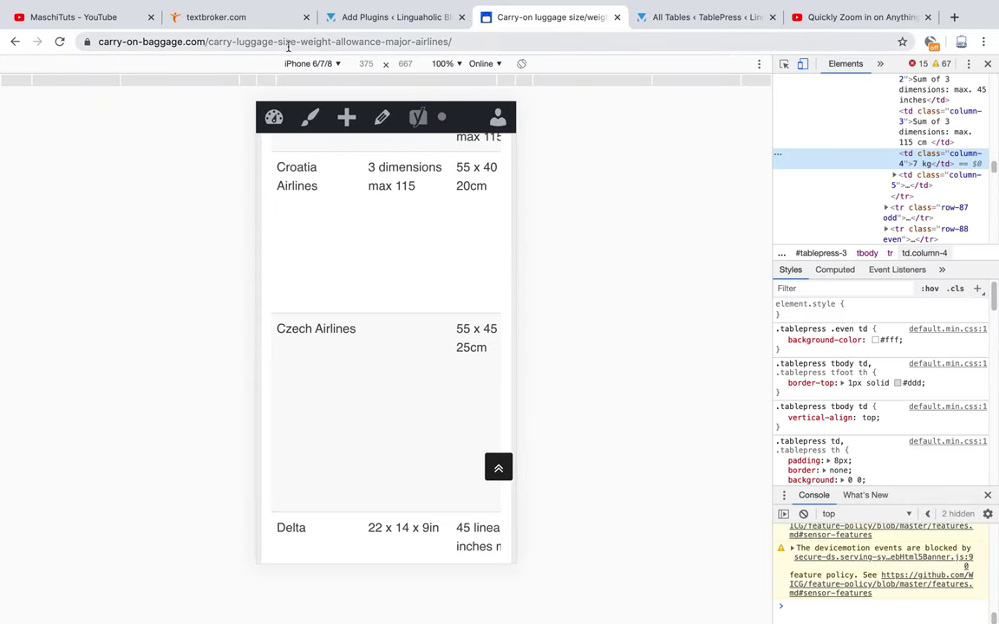
{"action": "left_click", "coordinate": [336, 64]}
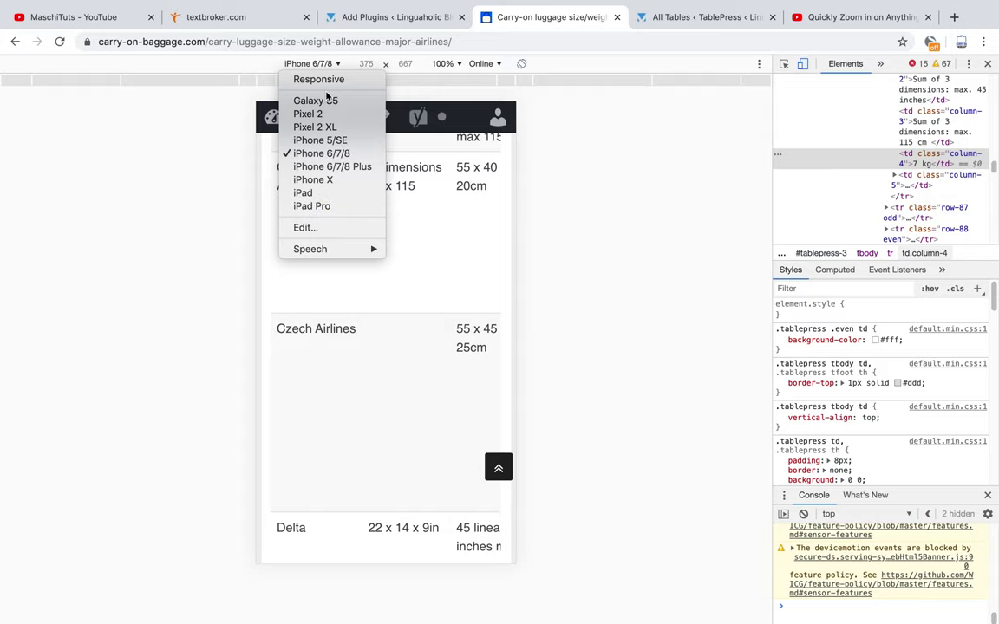
{"action": "left_click", "coordinate": [339, 156]}
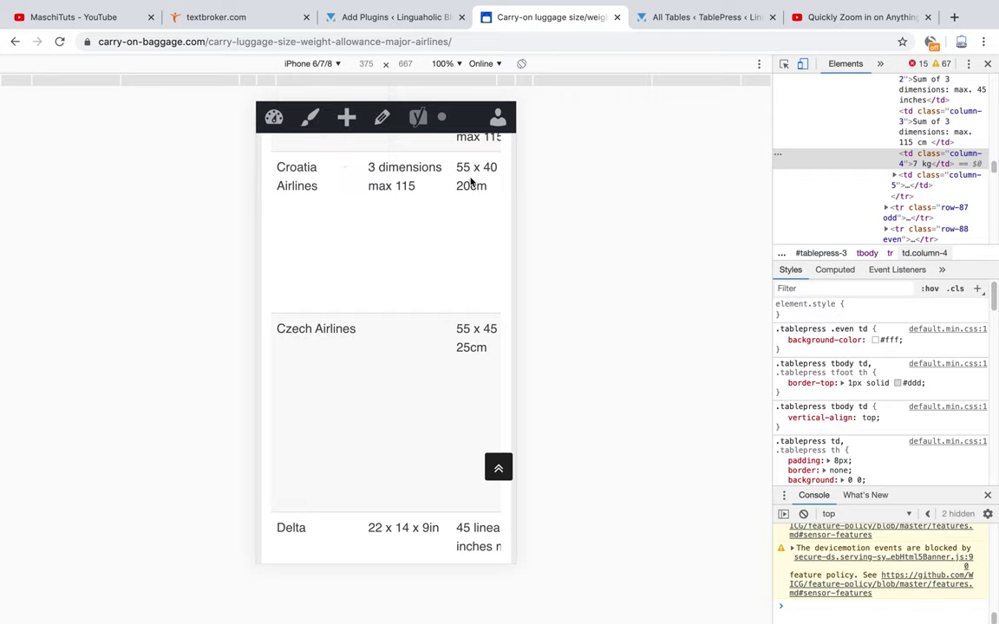
{"action": "left_click", "coordinate": [450, 40]}
{"action": "key", "text": "Return"}
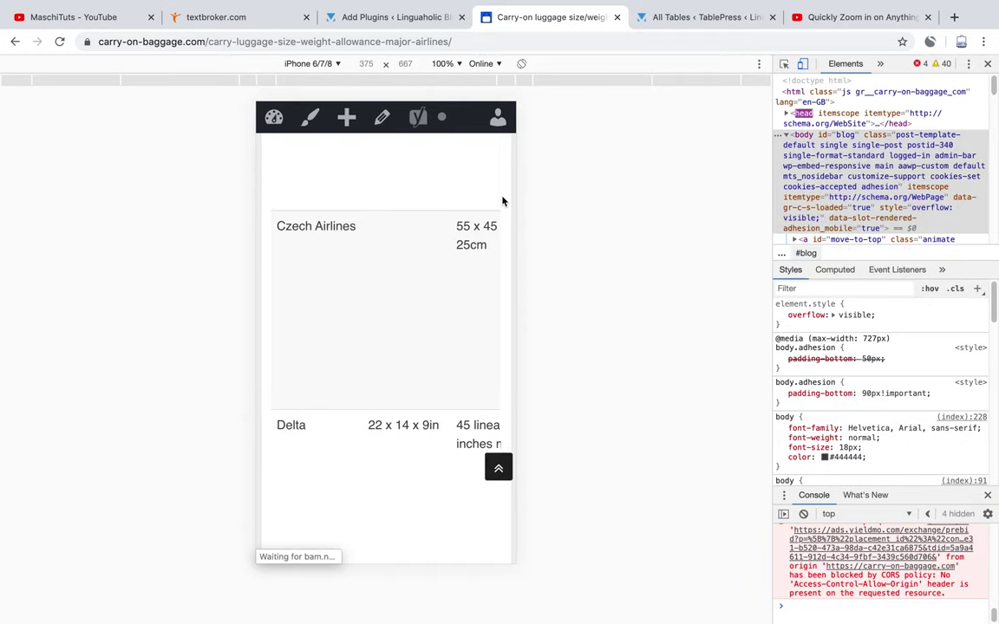
Return to the start of the airline table in the phone preview and check its columns sideways up to the personal item column.
{"action": "scroll", "coordinate": [499, 212], "scroll_direction": "up", "scroll_amount": 20}
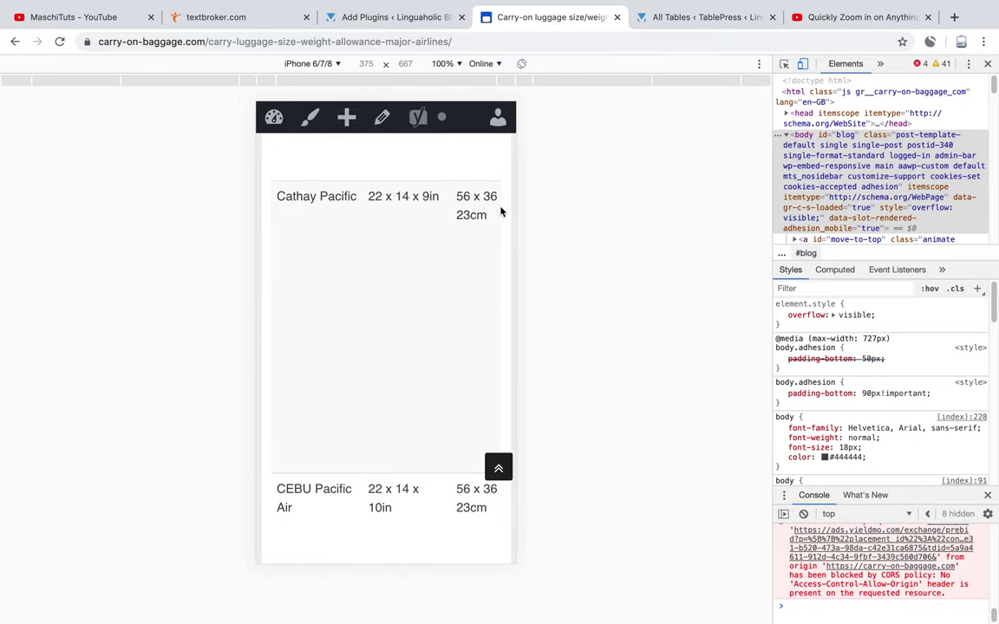
{"action": "scroll", "coordinate": [486, 260], "scroll_direction": "up", "scroll_amount": 15}
{"action": "scroll", "coordinate": [461, 234], "scroll_direction": "down", "scroll_amount": 10}
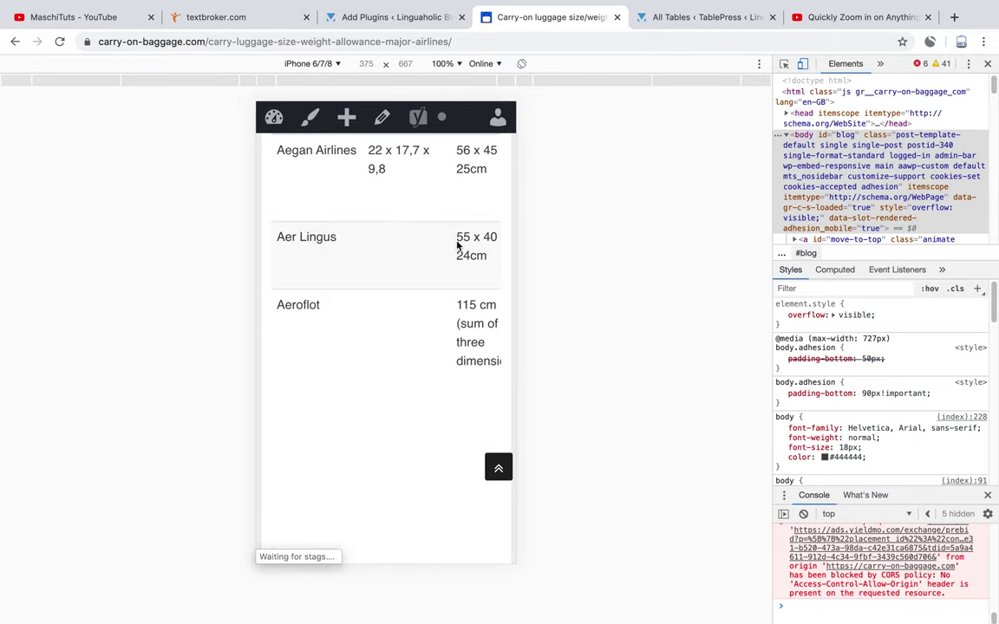
{"action": "scroll", "coordinate": [457, 240], "scroll_direction": "up", "scroll_amount": 5}
{"action": "scroll", "coordinate": [464, 251], "scroll_direction": "down", "scroll_amount": 3}
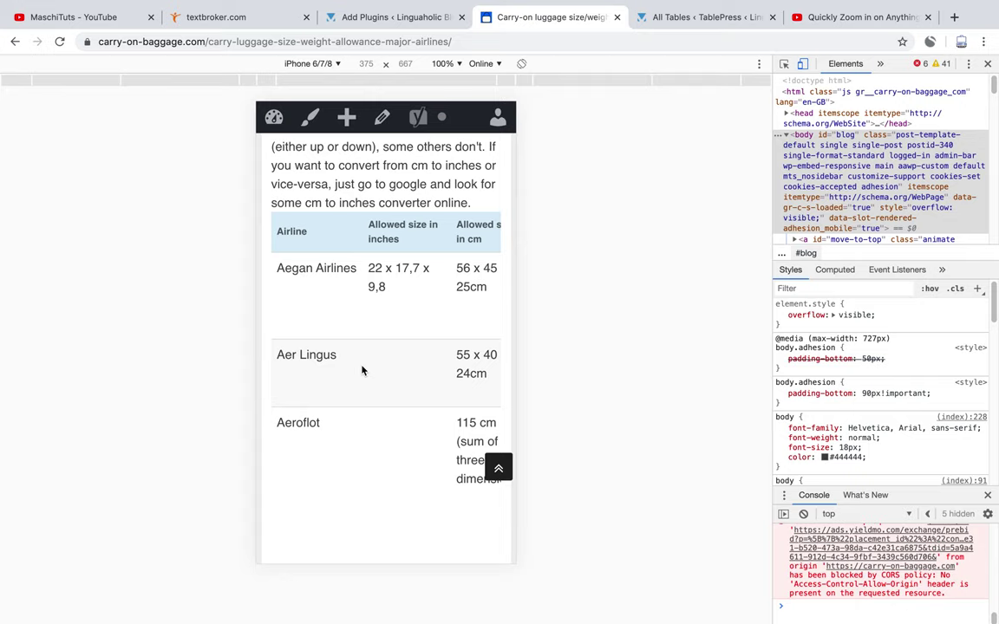
{"action": "scroll", "coordinate": [363, 371], "scroll_direction": "right", "scroll_amount": 5}
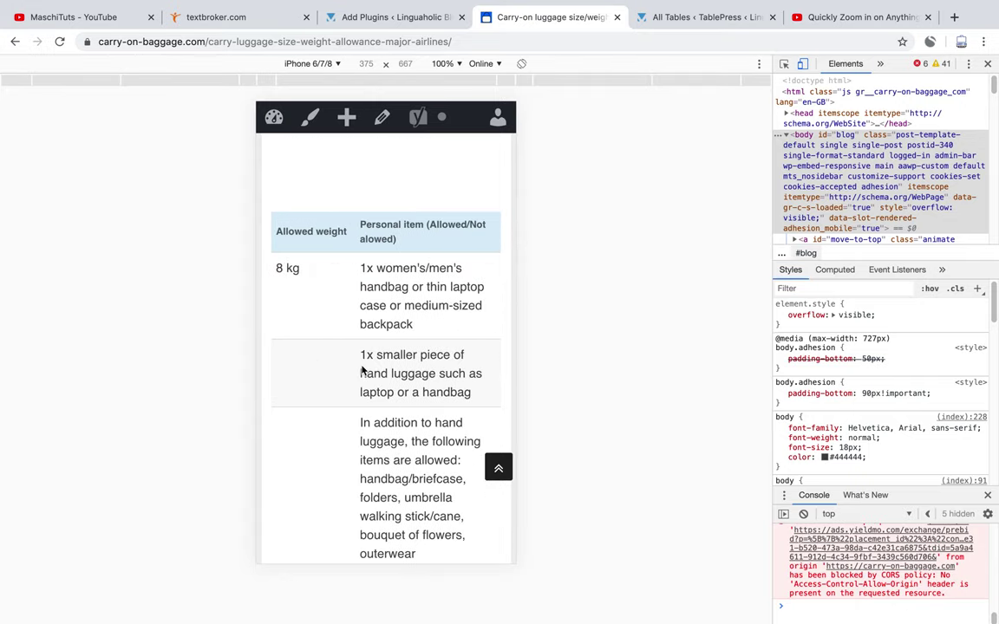
{"action": "scroll", "coordinate": [363, 371], "scroll_direction": "left", "scroll_amount": 2}
{"action": "scroll", "coordinate": [347, 407], "scroll_direction": "right", "scroll_amount": 3}
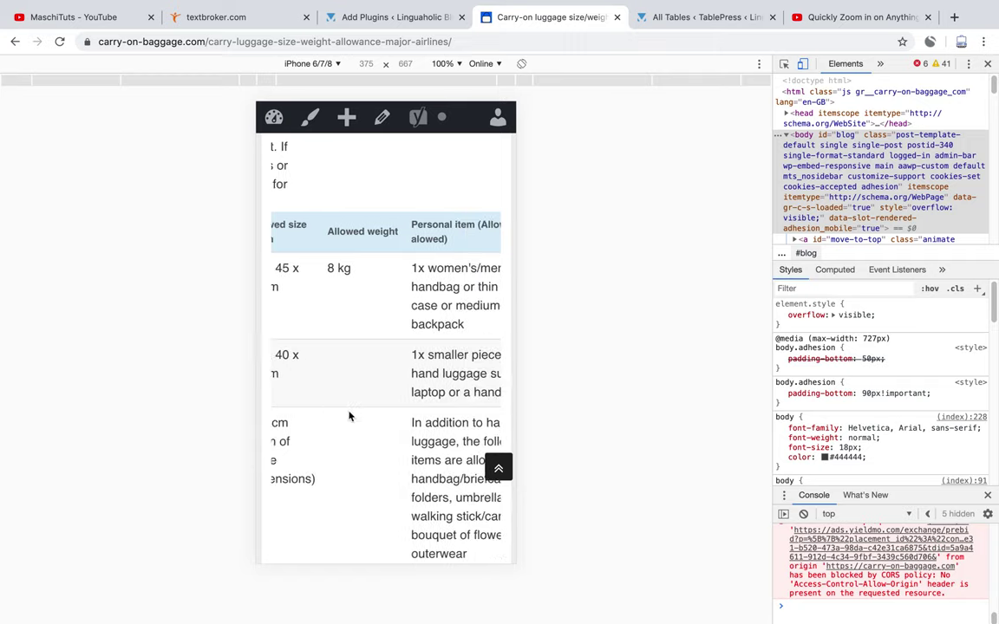
{"action": "scroll", "coordinate": [347, 415], "scroll_direction": "left", "scroll_amount": 5}
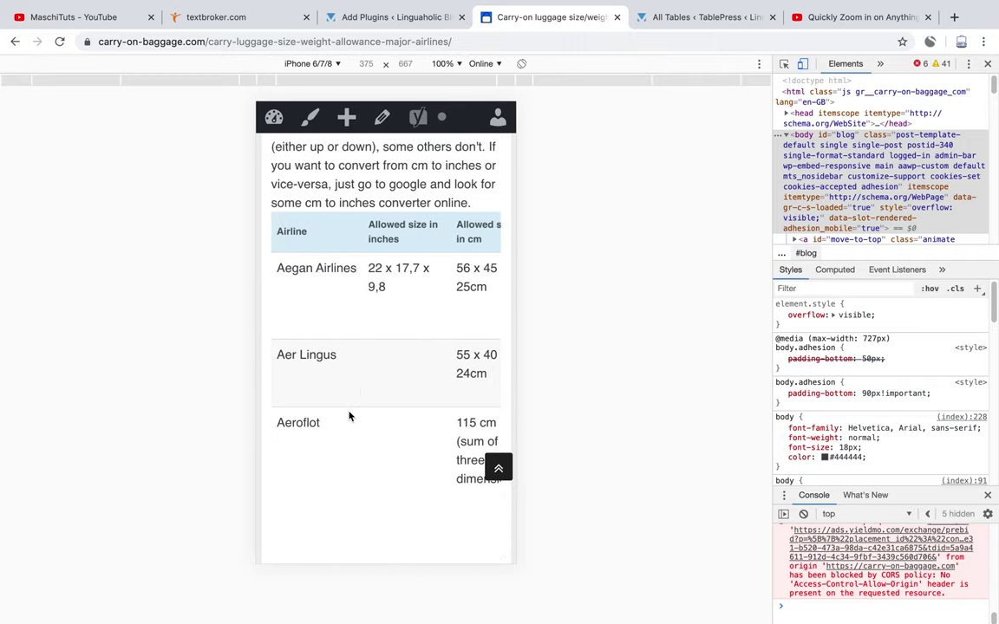
Go through further airline rows in the phone preview down to British Airways, checking how the columns scroll sideways.
{"action": "scroll", "coordinate": [355, 381], "scroll_direction": "down", "scroll_amount": 10}
{"action": "scroll", "coordinate": [358, 330], "scroll_direction": "right", "scroll_amount": 5}
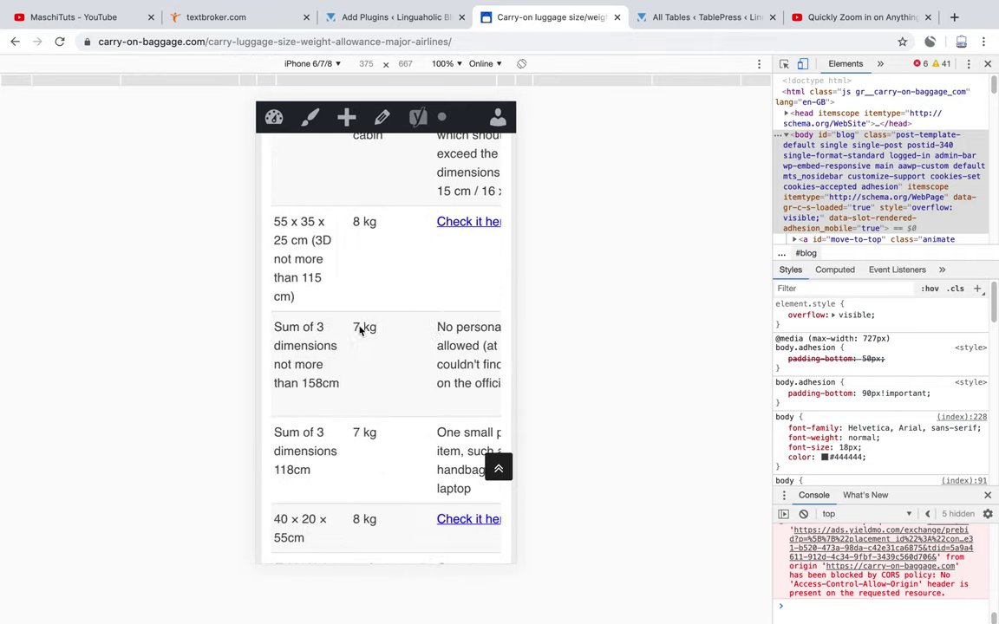
{"action": "scroll", "coordinate": [359, 331], "scroll_direction": "left", "scroll_amount": 5}
{"action": "scroll", "coordinate": [371, 278], "scroll_direction": "down", "scroll_amount": 10}
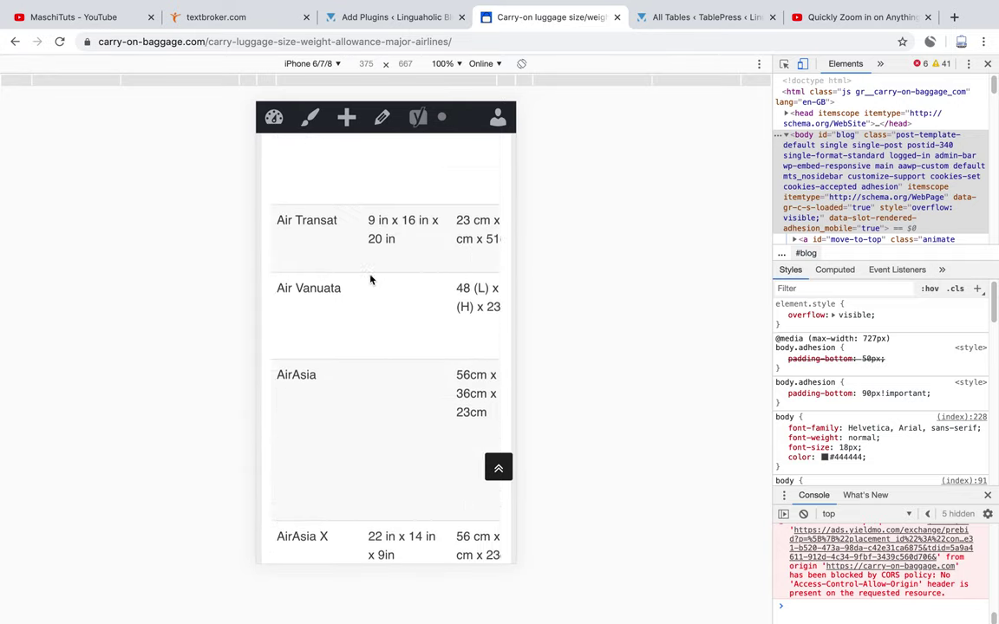
{"action": "scroll", "coordinate": [381, 301], "scroll_direction": "down", "scroll_amount": 3}
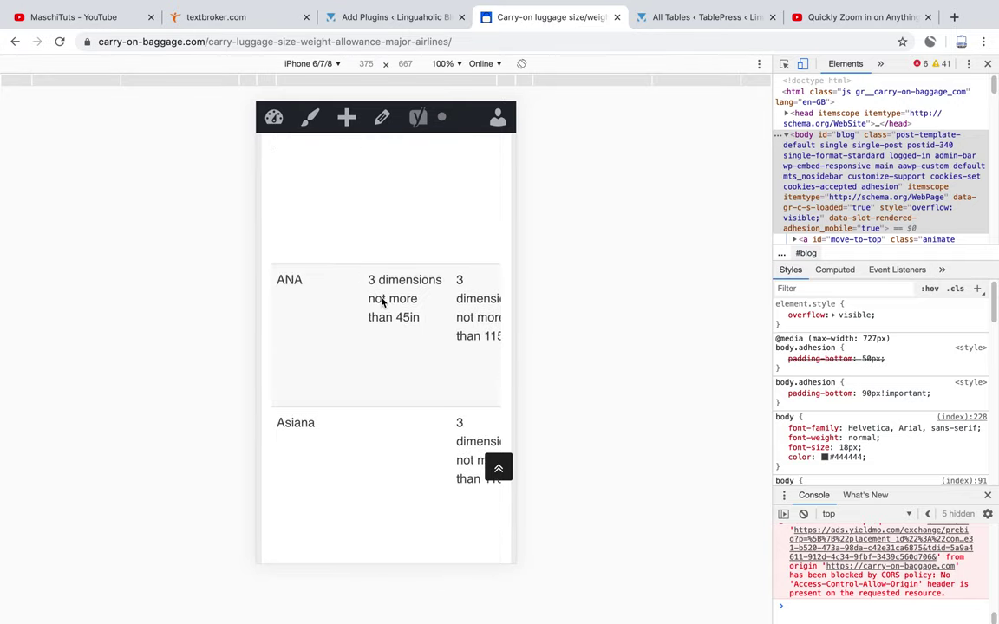
{"action": "scroll", "coordinate": [381, 302], "scroll_direction": "right", "scroll_amount": 5}
{"action": "scroll", "coordinate": [382, 302], "scroll_direction": "left", "scroll_amount": 5}
{"action": "scroll", "coordinate": [382, 300], "scroll_direction": "down", "scroll_amount": 15}
{"action": "scroll", "coordinate": [382, 278], "scroll_direction": "up", "scroll_amount": 4}
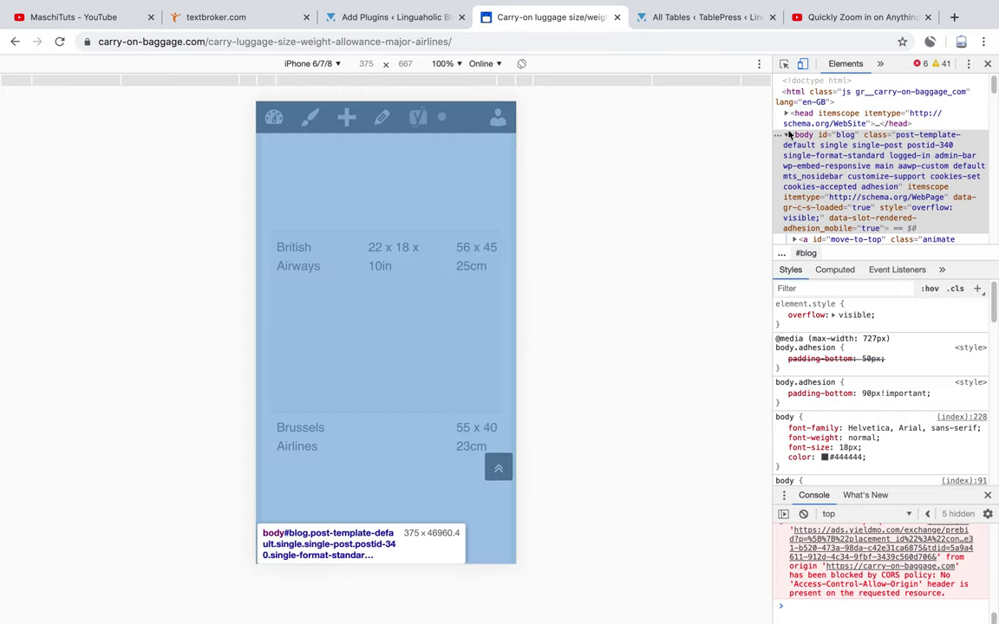
Close the developer tools and go back up through the desktop table to the article's introductory text.
{"action": "left_click", "coordinate": [987, 64]}
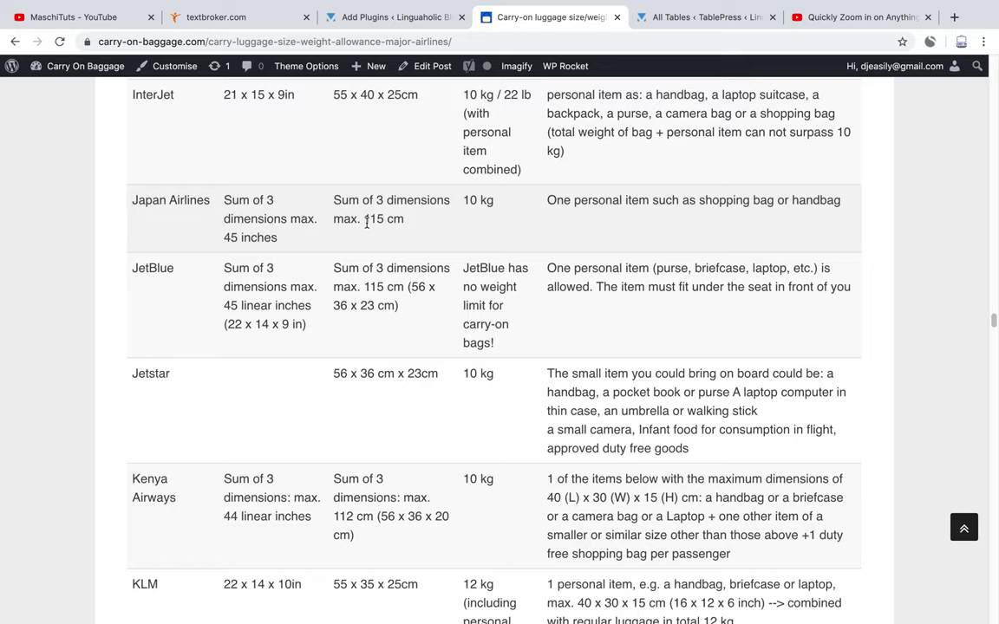
{"action": "scroll", "coordinate": [345, 278], "scroll_direction": "up", "scroll_amount": 10}
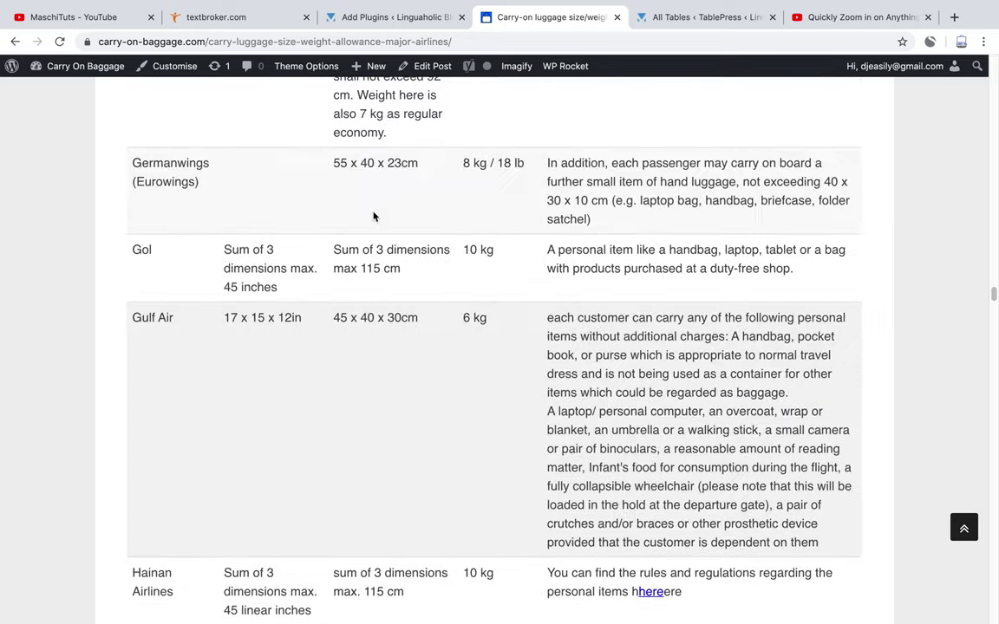
{"action": "scroll", "coordinate": [382, 214], "scroll_direction": "up", "scroll_amount": 10}
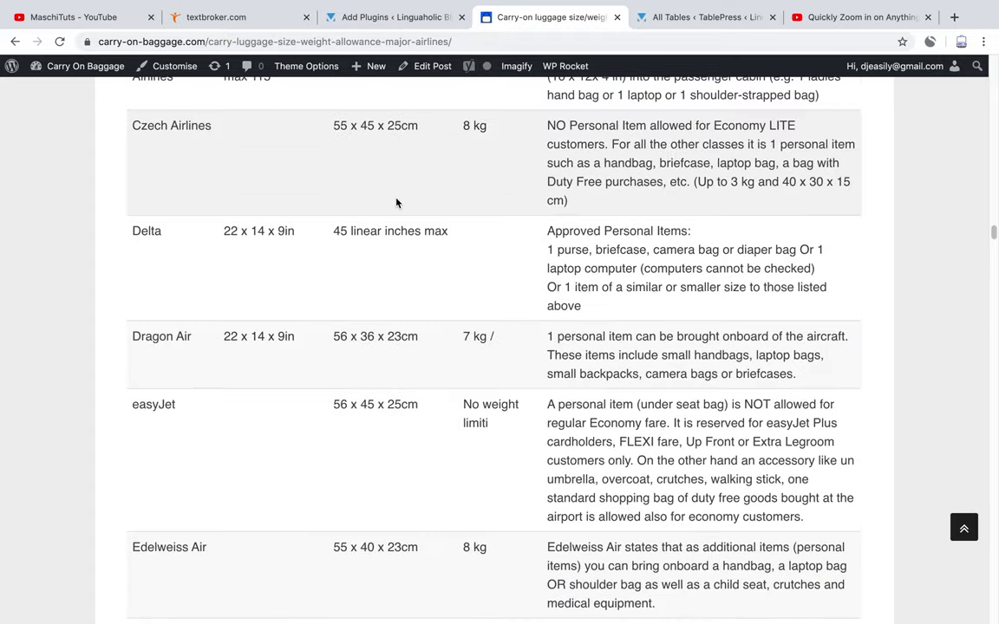
{"action": "scroll", "coordinate": [395, 204], "scroll_direction": "up", "scroll_amount": 20}
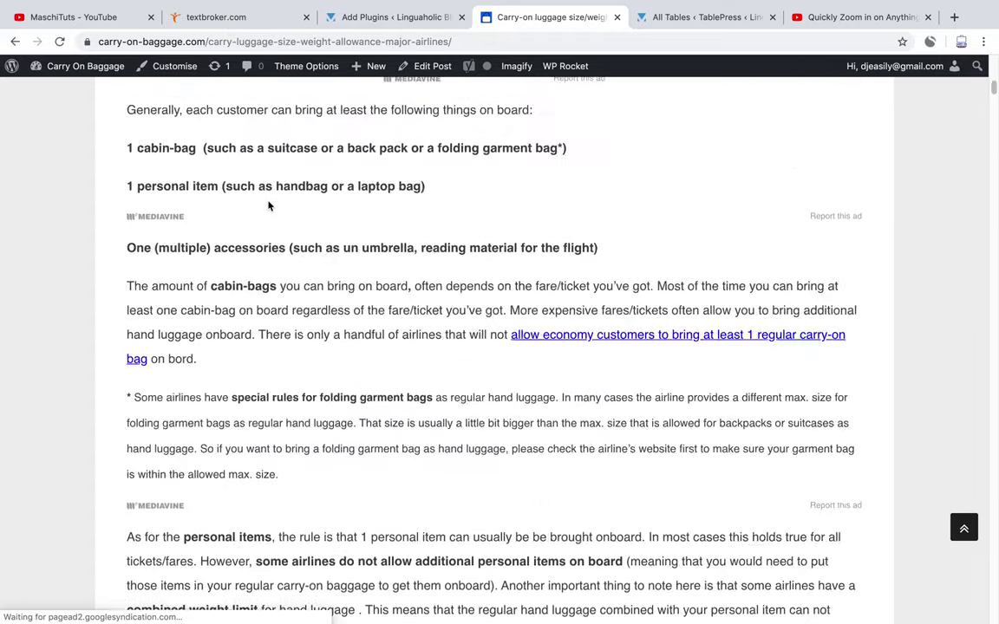
Open the Linguaholic blog's installed plugins list and find the TablePress and TablePress Extension: Responsive Tables entries.
{"action": "left_click", "coordinate": [410, 18]}
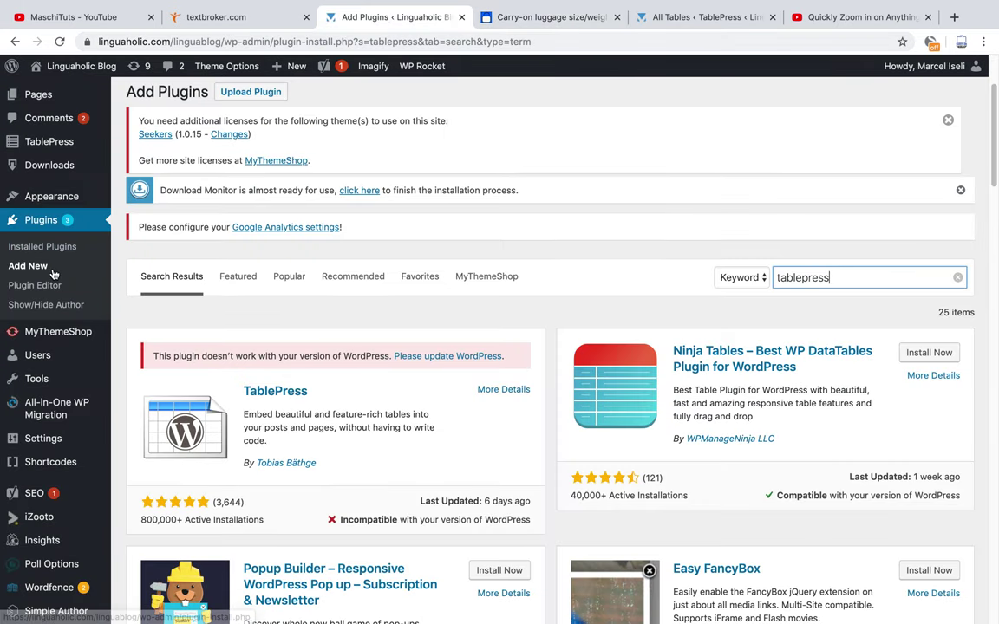
{"action": "left_click", "coordinate": [42, 224]}
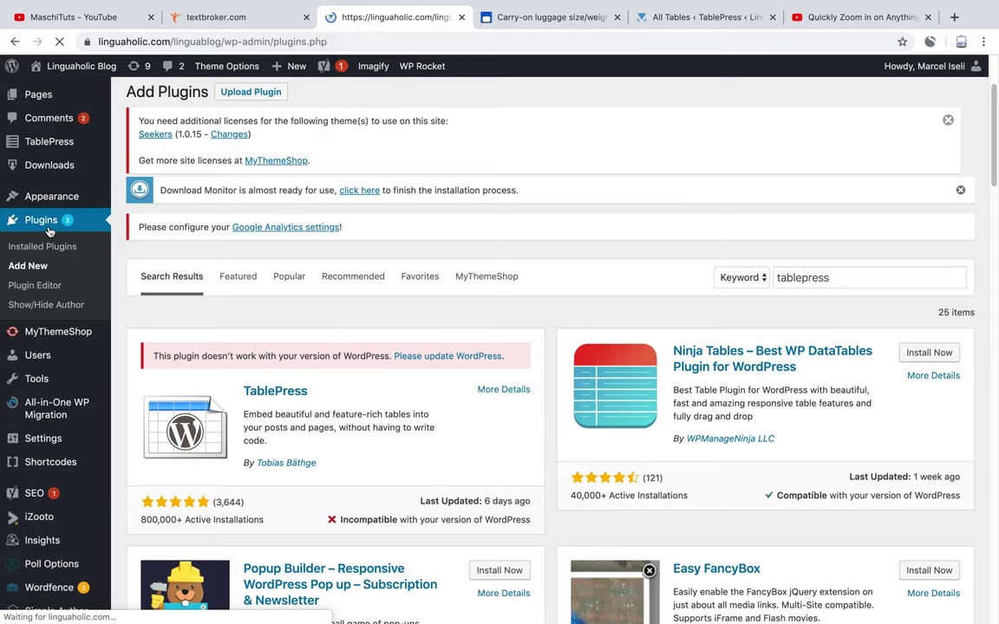
{"action": "scroll", "coordinate": [350, 232], "scroll_direction": "down", "scroll_amount": 15}
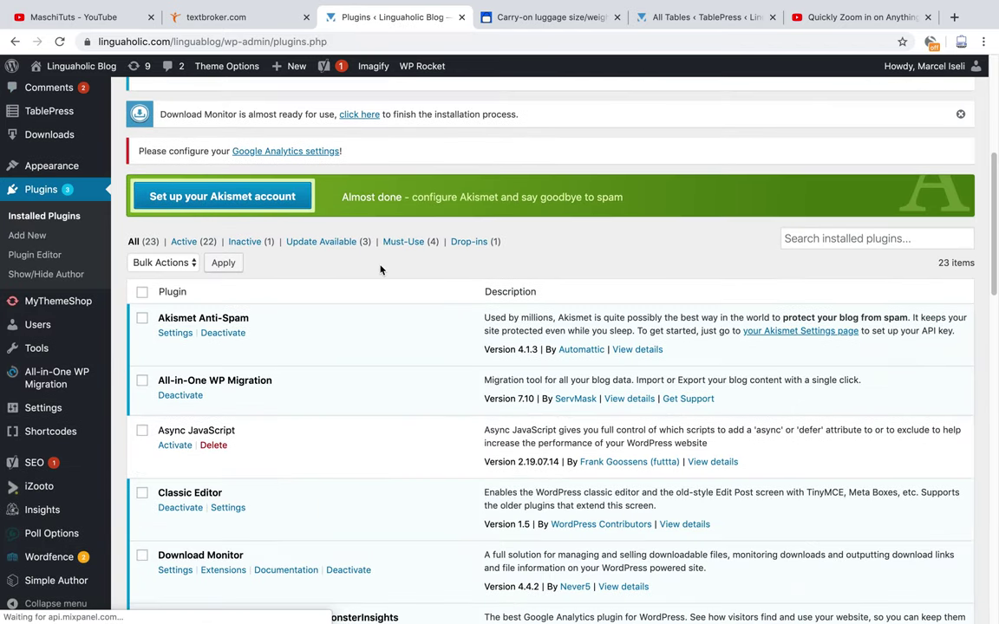
{"action": "scroll", "coordinate": [392, 286], "scroll_direction": "down", "scroll_amount": 3}
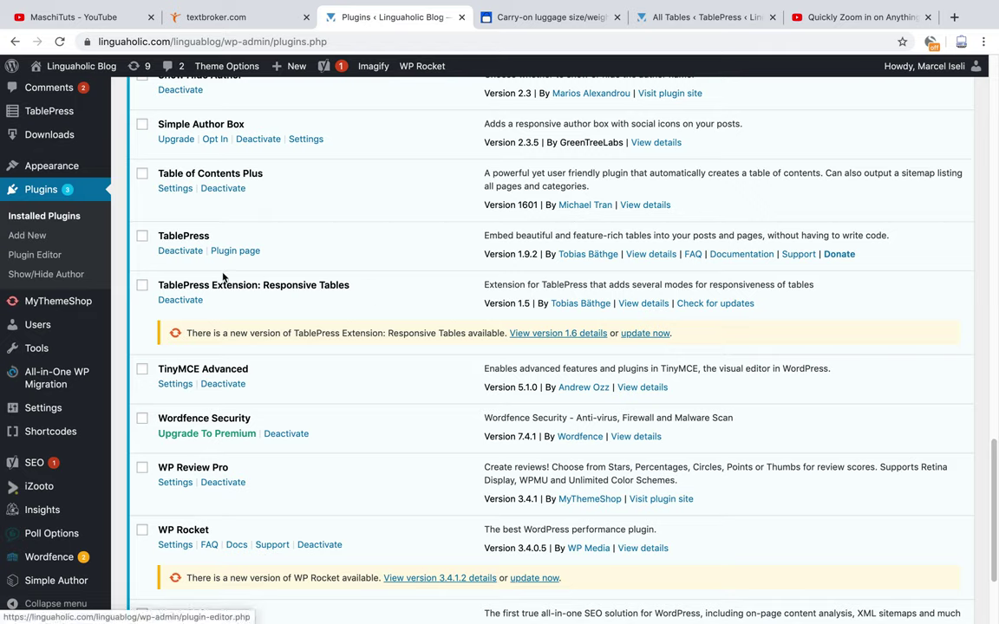
Copy the plugin name "TablePress Extension: Responsive Tables" and search for it on google.com in a new browser tab.
{"action": "left_click_drag", "start_coordinate": [351, 285], "coordinate": [157, 284]}
{"action": "key", "text": "super+c"}
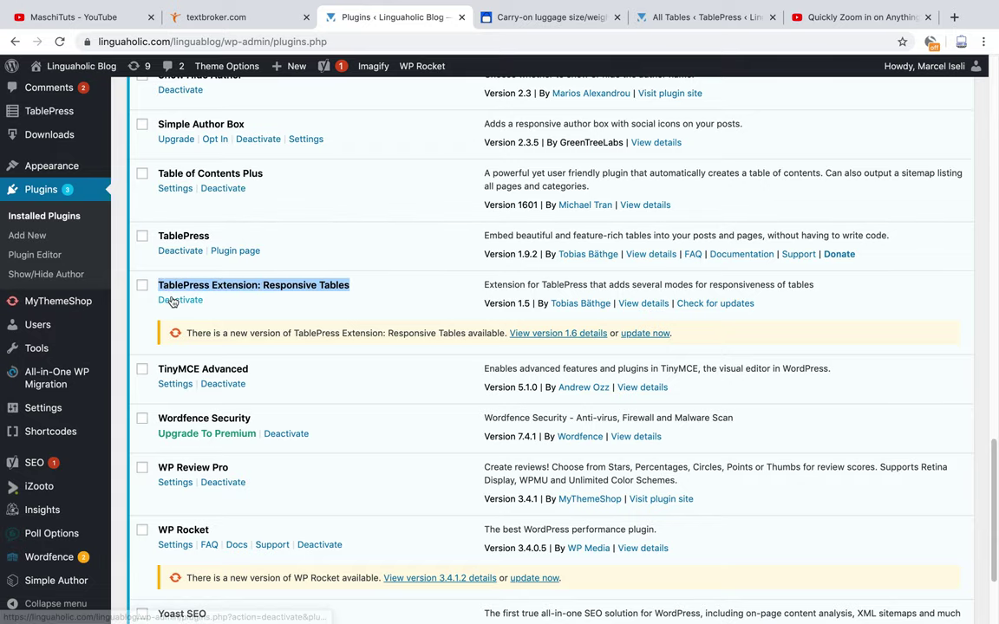
{"action": "left_click", "coordinate": [953, 18]}
{"action": "type", "text": "google.com"}
{"action": "key", "text": "Return"}
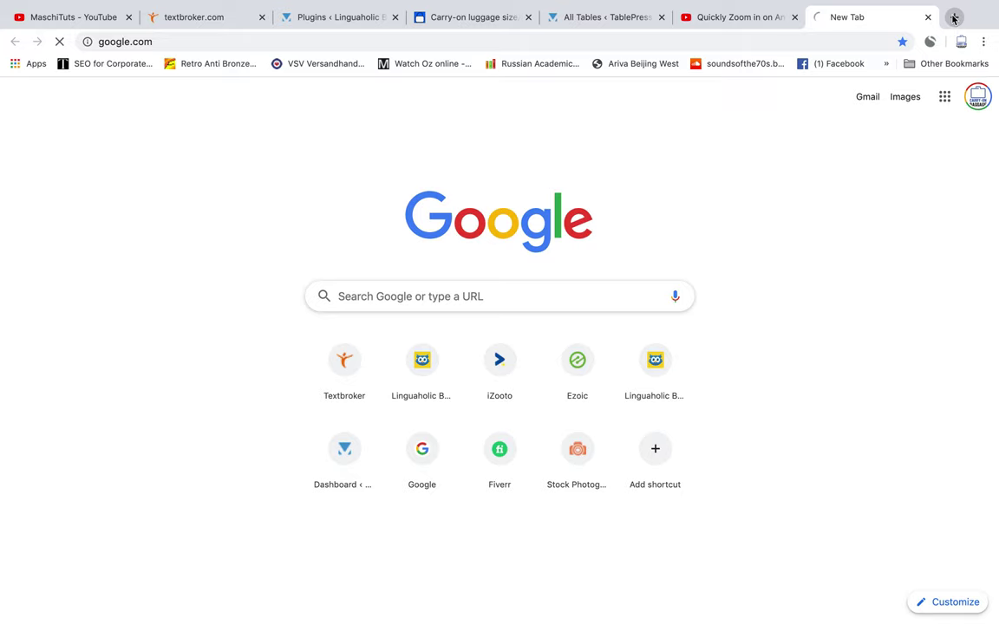
{"action": "key", "text": "super+v"}
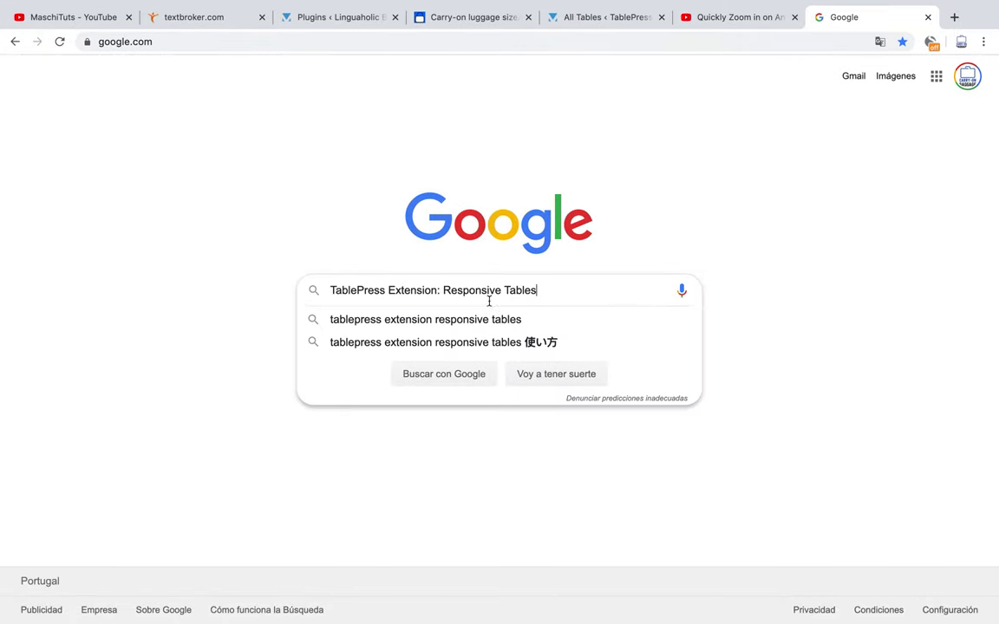
{"action": "key", "text": "Return"}
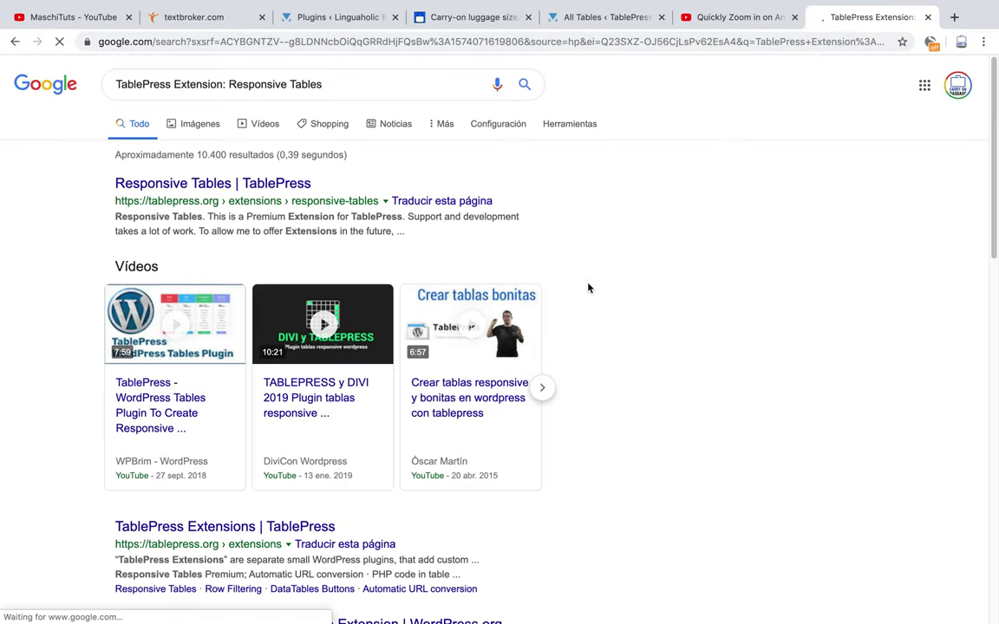
Open the TablePress Extensions page on tablepress.org from the search results and read its introduction and extension list.
{"action": "scroll", "coordinate": [204, 172], "scroll_direction": "down", "scroll_amount": 3}
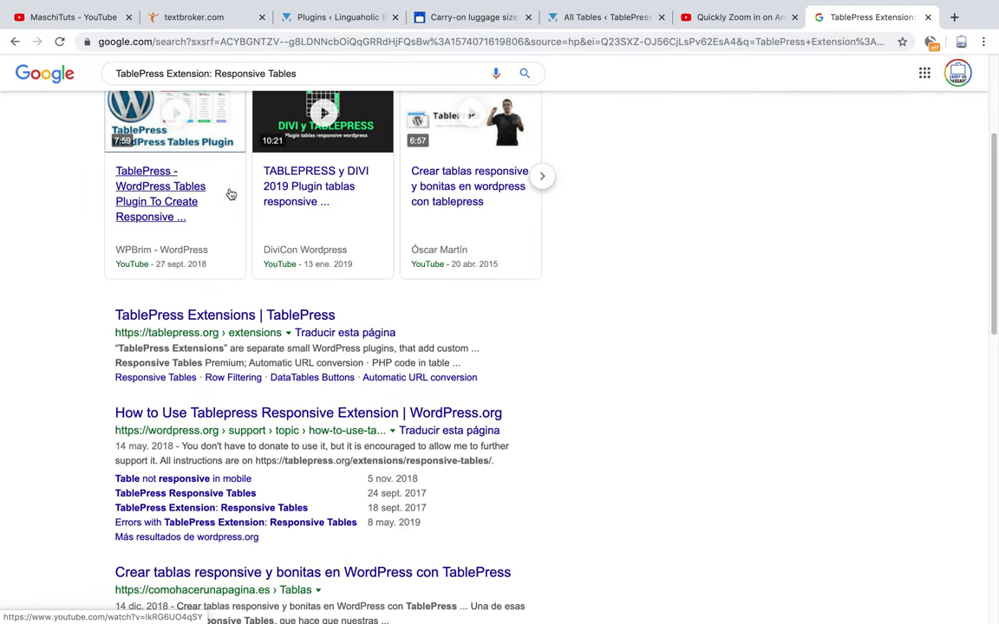
{"action": "left_click", "coordinate": [222, 321]}
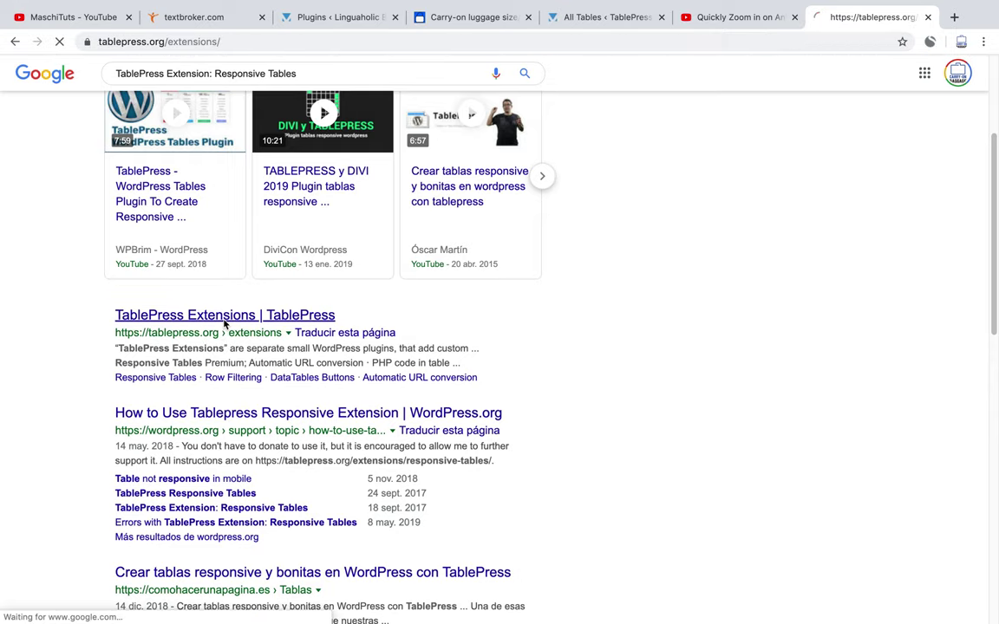
{"action": "scroll", "coordinate": [729, 179], "scroll_direction": "down", "scroll_amount": 5}
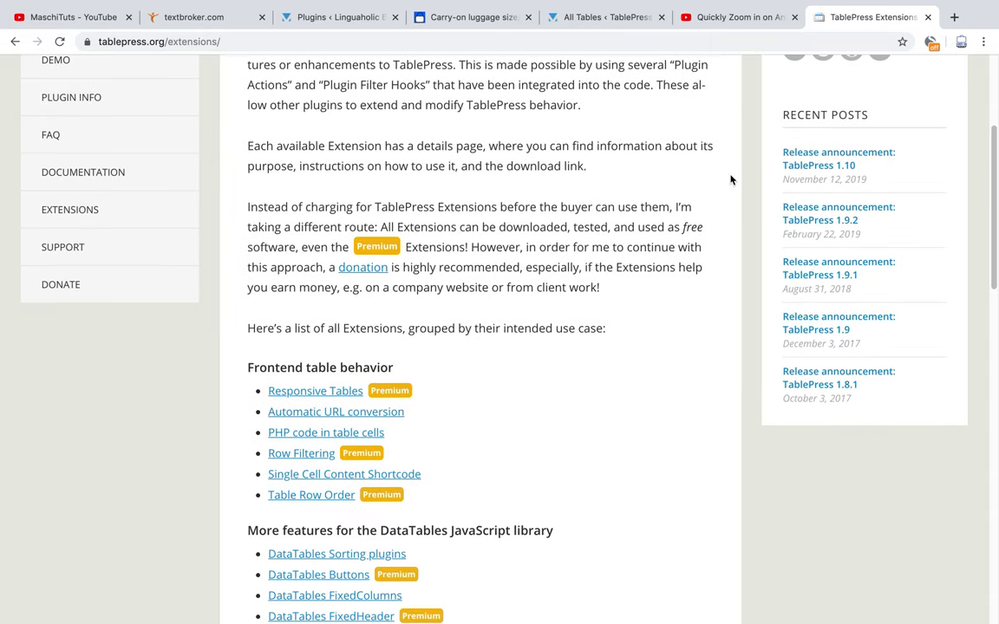
{"action": "scroll", "coordinate": [731, 183], "scroll_direction": "up", "scroll_amount": 5}
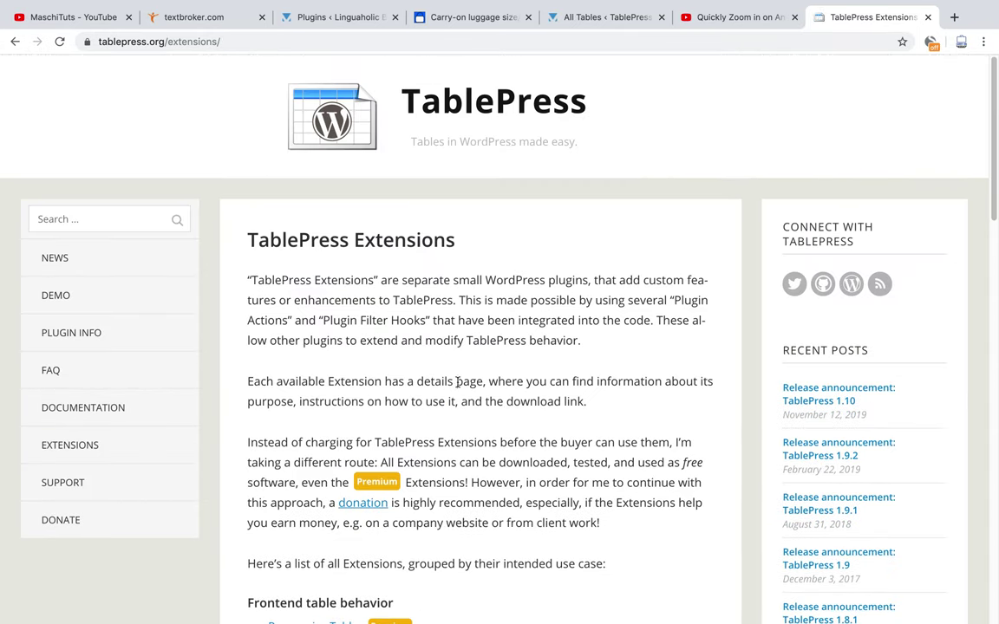
{"action": "scroll", "coordinate": [468, 380], "scroll_direction": "down", "scroll_amount": 1}
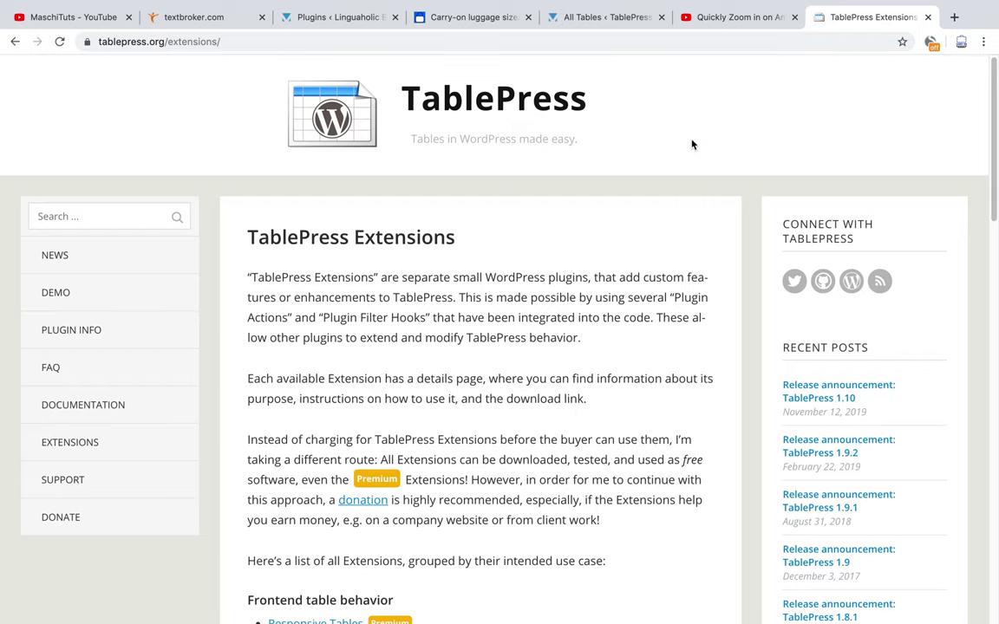
Return to the carry-on baggage article and go down to the header and first rows of its airline table.
{"action": "left_click", "coordinate": [476, 22]}
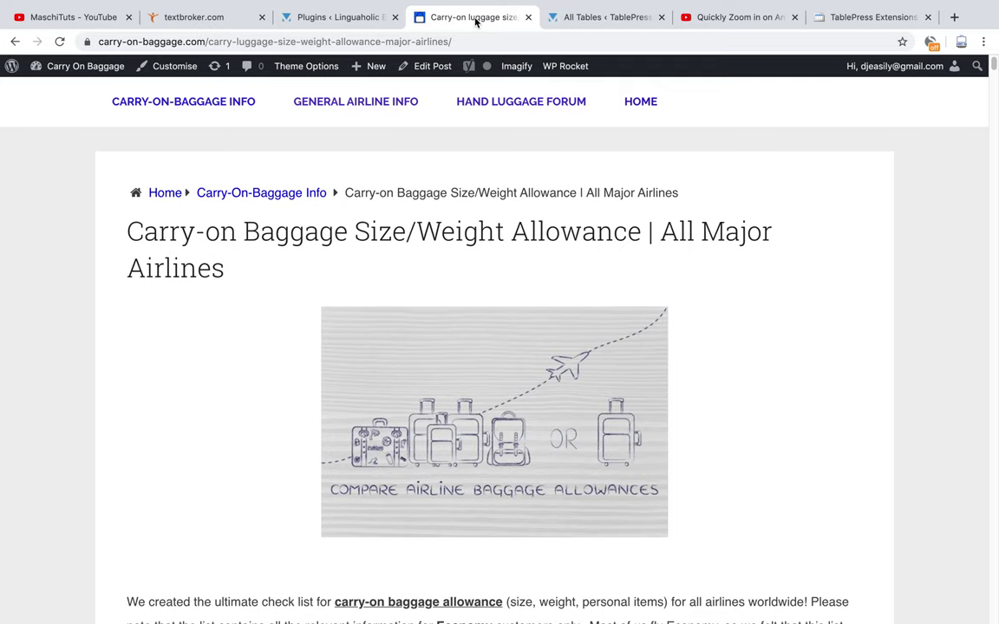
{"action": "scroll", "coordinate": [747, 225], "scroll_direction": "down", "scroll_amount": 10}
{"action": "scroll", "coordinate": [621, 208], "scroll_direction": "down", "scroll_amount": 15}
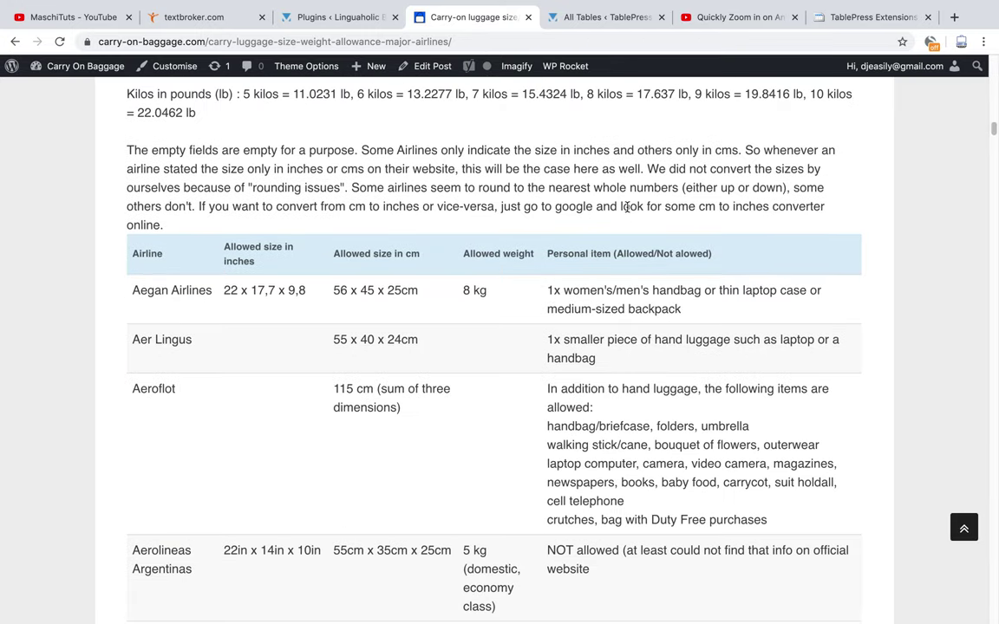
Return to the Linguaholic blog's admin area and open TablePress's form for adding a new table.
{"action": "scroll", "coordinate": [551, 296], "scroll_direction": "down", "scroll_amount": 2}
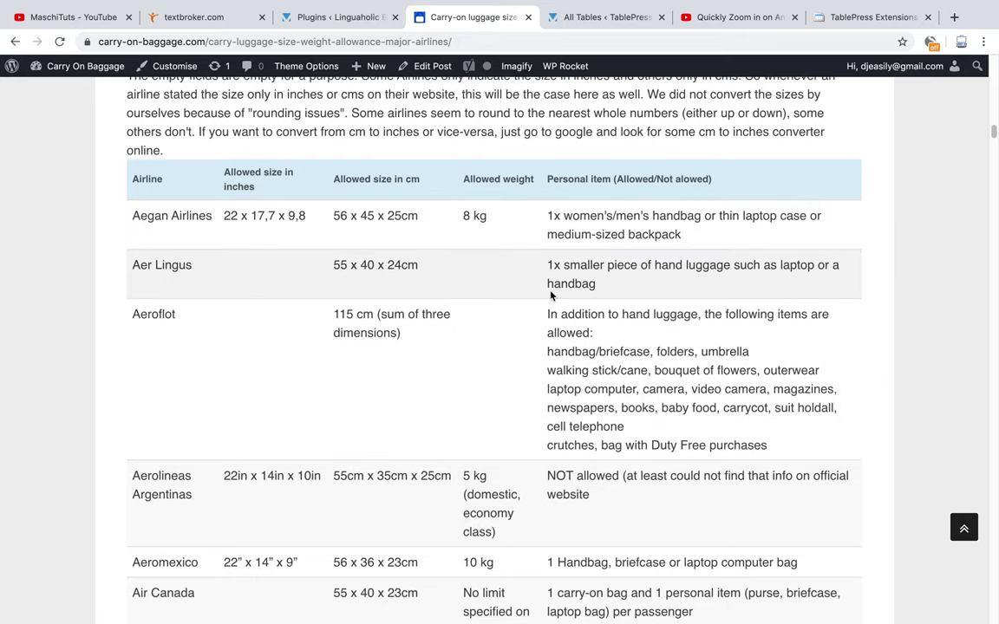
{"action": "scroll", "coordinate": [551, 296], "scroll_direction": "up", "scroll_amount": 3}
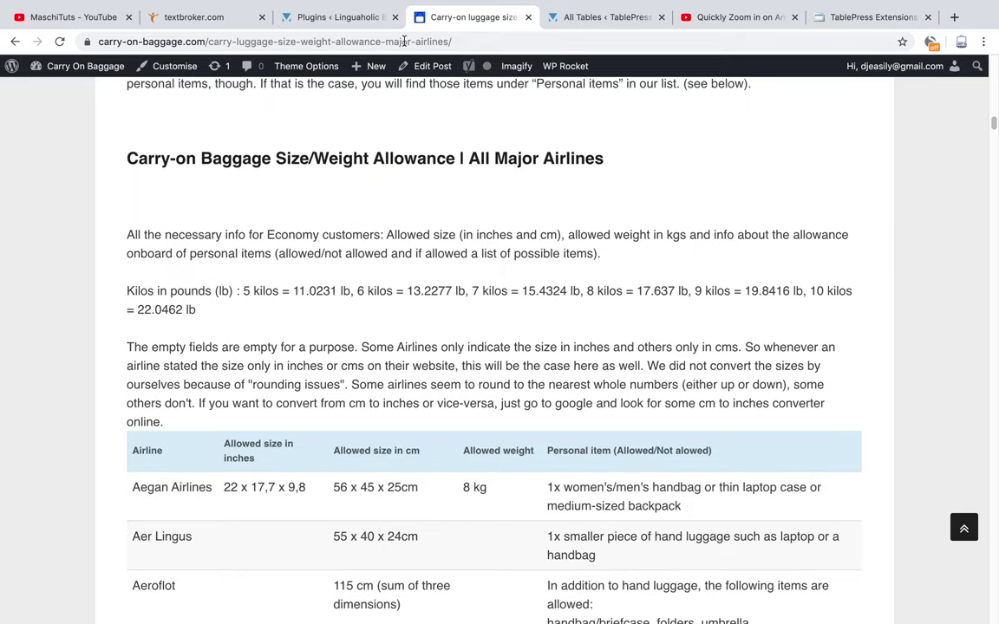
{"action": "left_click", "coordinate": [347, 17]}
{"action": "scroll", "coordinate": [324, 138], "scroll_direction": "up", "scroll_amount": 2}
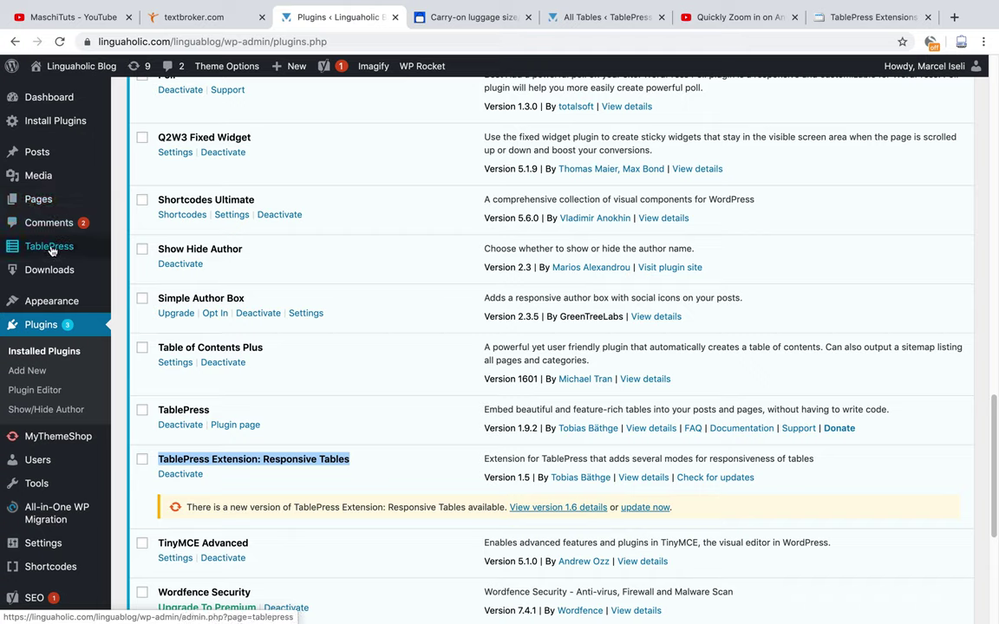
{"action": "mouse_move", "coordinate": [46, 252]}
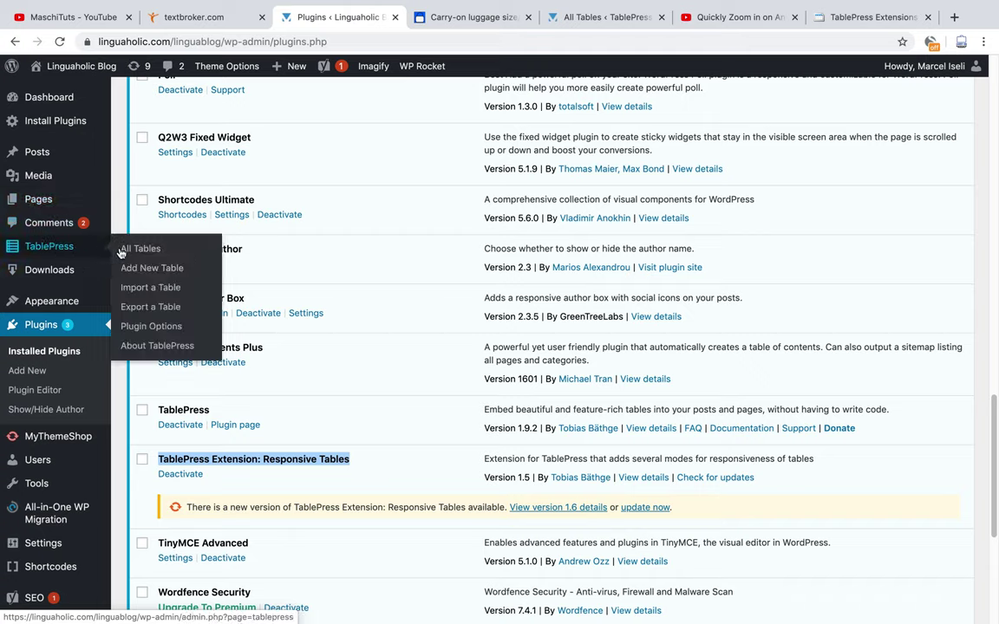
{"action": "left_click", "coordinate": [170, 270]}
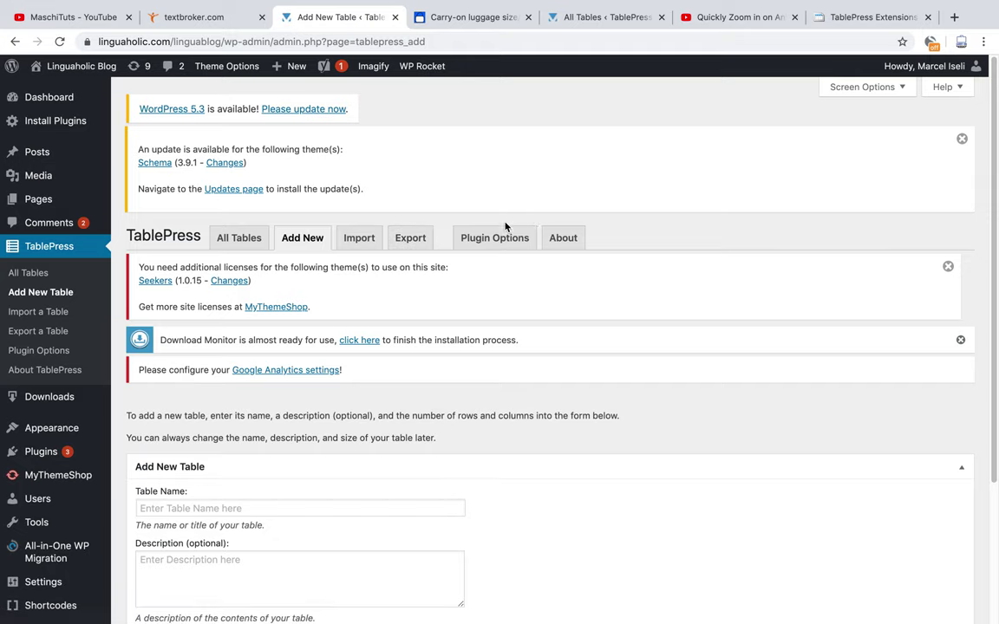
Create a new table named "Testing the table" with 5 rows and 5 columns.
{"action": "scroll", "coordinate": [511, 224], "scroll_direction": "down", "scroll_amount": 2}
{"action": "scroll", "coordinate": [518, 223], "scroll_direction": "down", "scroll_amount": 1}
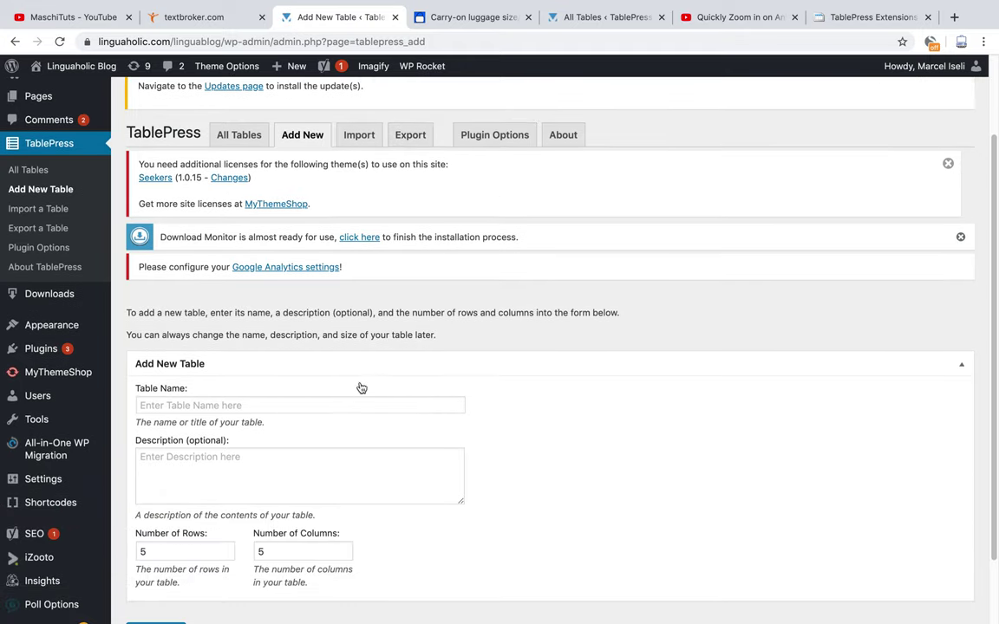
{"action": "left_click", "coordinate": [287, 405]}
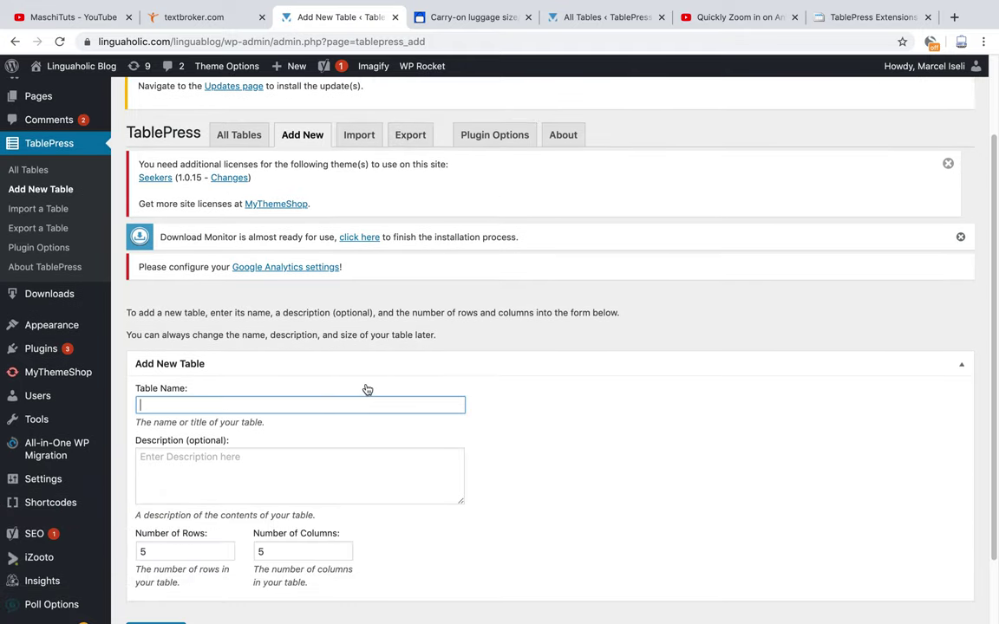
{"action": "type", "text": "Testing the table"}
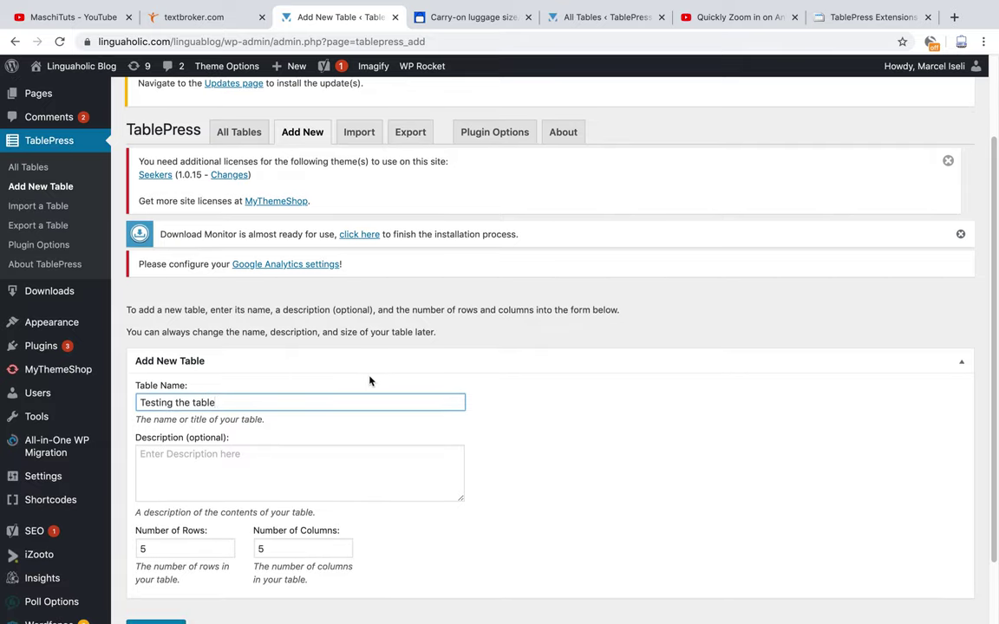
{"action": "scroll", "coordinate": [370, 378], "scroll_direction": "down", "scroll_amount": 2}
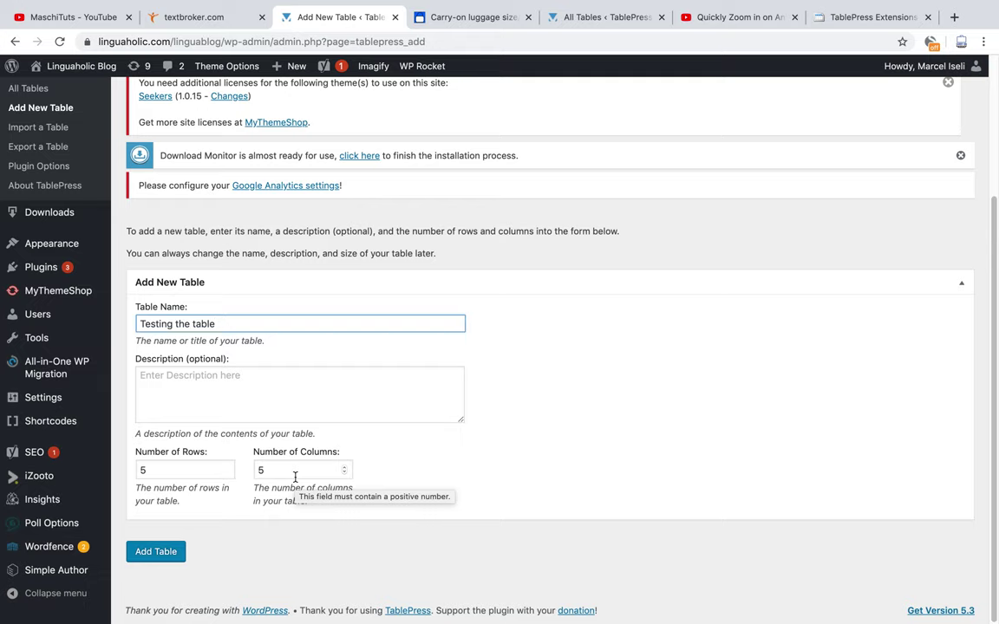
{"action": "left_click", "coordinate": [161, 552]}
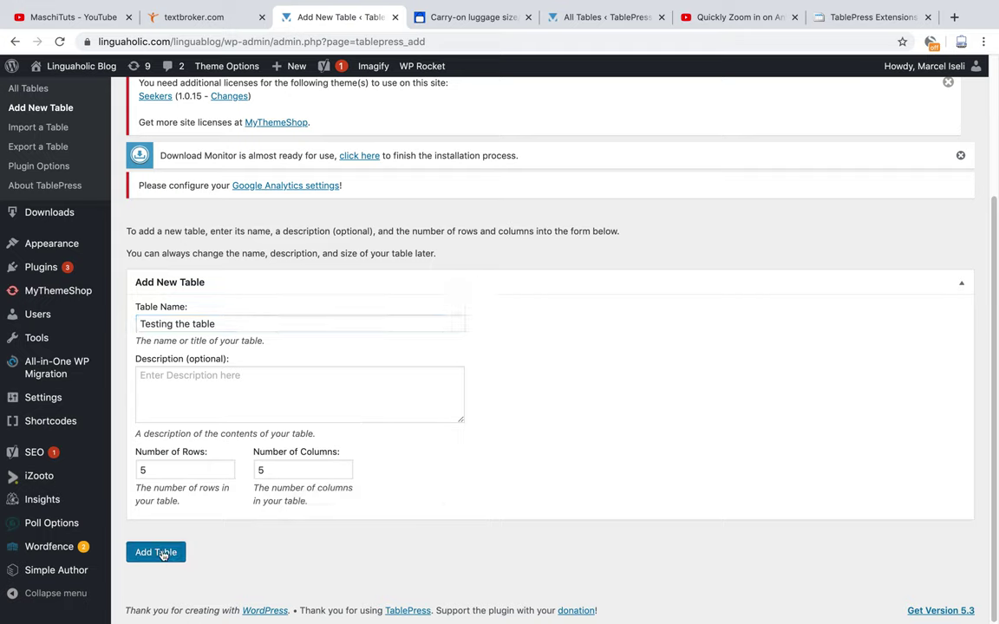
{"action": "left_click", "coordinate": [161, 552]}
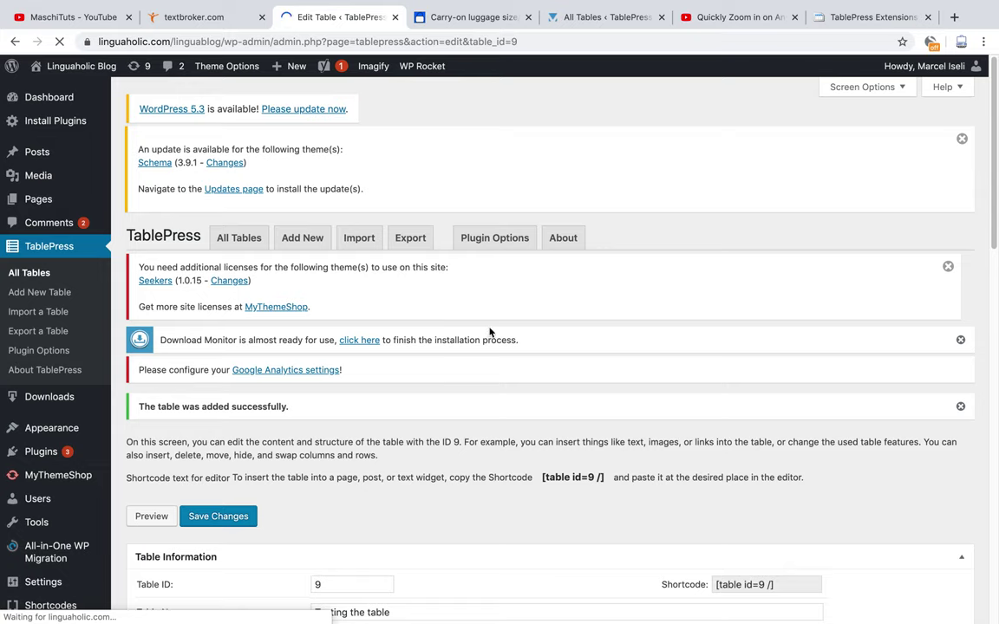
Fill the table's first row, columns A to E, with "This", "is", "a", "small" and "test".
{"action": "scroll", "coordinate": [533, 279], "scroll_direction": "down", "scroll_amount": 1}
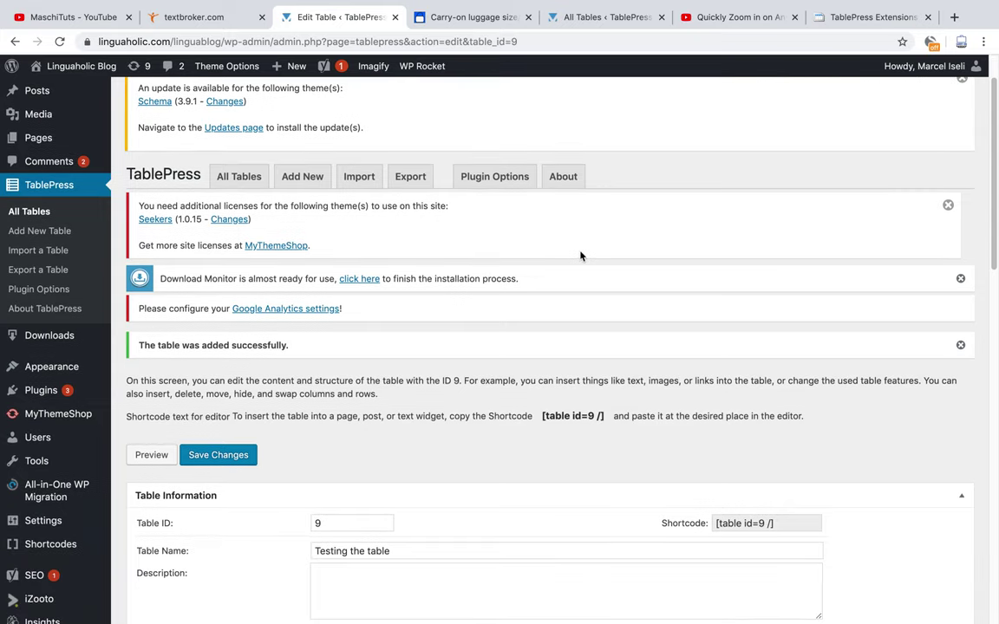
{"action": "scroll", "coordinate": [524, 229], "scroll_direction": "down", "scroll_amount": 2}
{"action": "scroll", "coordinate": [581, 256], "scroll_direction": "down", "scroll_amount": 4}
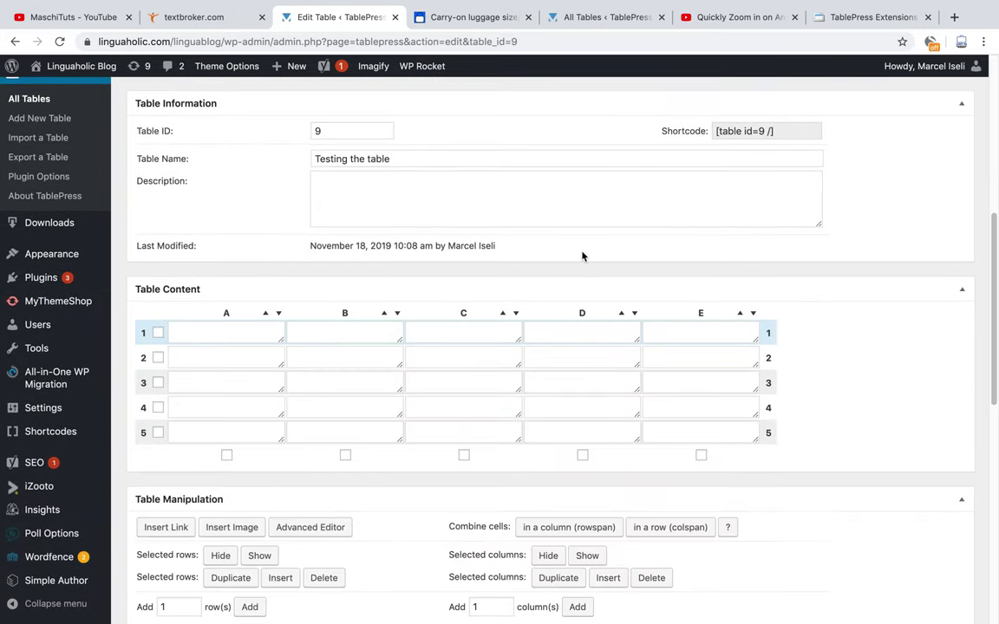
{"action": "left_click", "coordinate": [269, 338]}
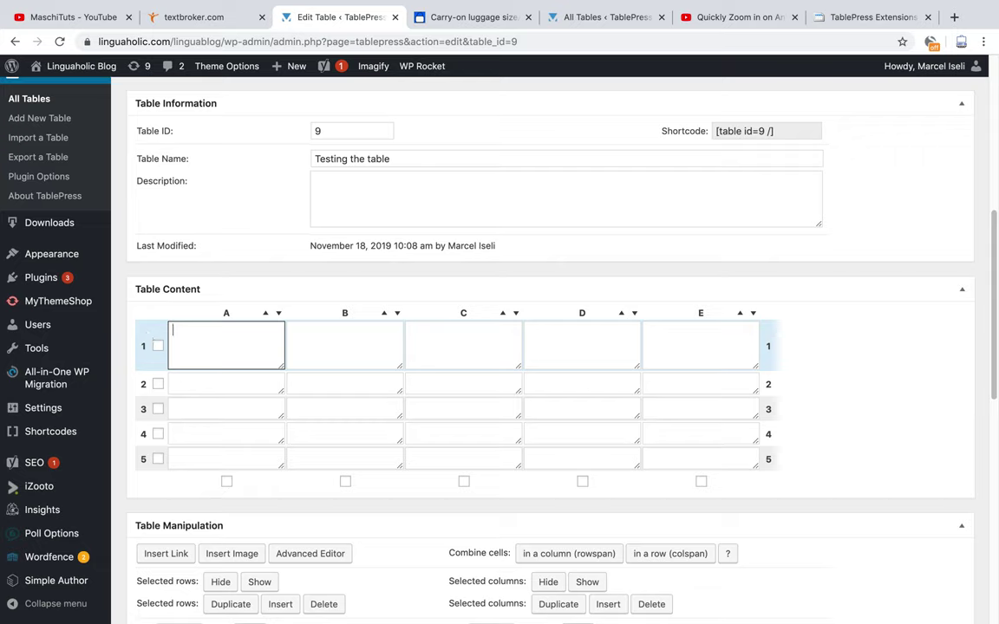
{"action": "type", "text": "s"}
{"action": "key", "text": "Tab"}
{"action": "type", "text": "is"}
{"action": "key", "text": "Tab"}
{"action": "type", "text": "a"}
{"action": "key", "text": "Tab"}
{"action": "type", "text": "small"}
{"action": "key", "text": "Tab"}
{"action": "type", "text": "test"}
Fill row 2, columns A to E, with the placeholder text "sdfdsf", "sdfds", "fdsfsd", "fsd" and "sdfsdf".
{"action": "left_click", "coordinate": [267, 384]}
{"action": "type", "text": "sdfdsf"}
{"action": "key", "text": "Tab"}
{"action": "type", "text": "sdfds"}
{"action": "key", "text": "Tab"}
{"action": "type", "text": "fdsfsd"}
{"action": "key", "text": "Tab"}
{"action": "type", "text": "fsd"}
{"action": "key", "text": "Tab"}
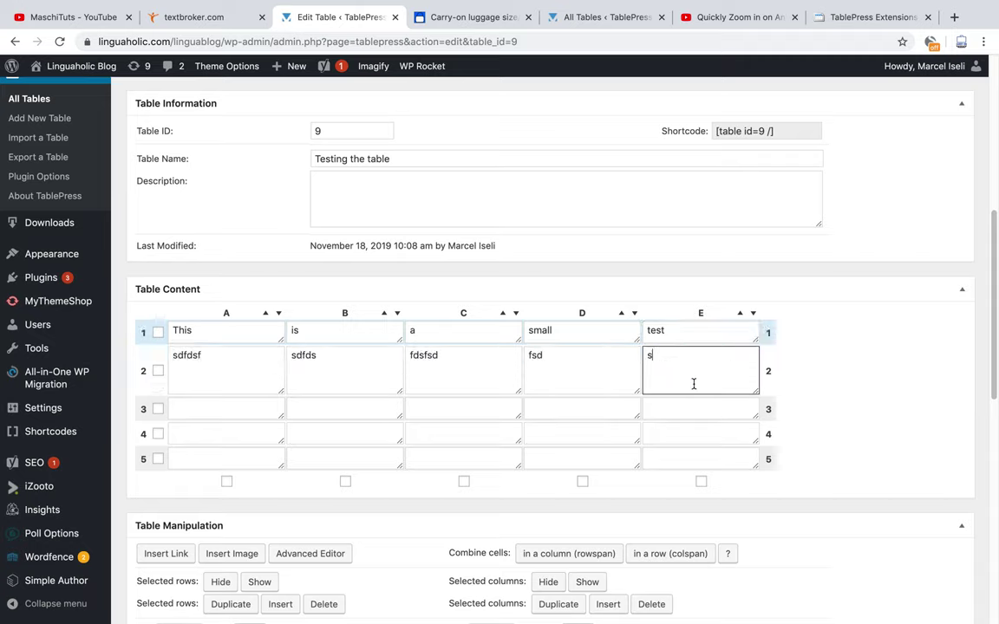
{"action": "type", "text": "sdfsdf"}
Fill row 3 with placeholder text: "dsfsdf" in column C and "sdf" in columns A, B, D and E.
{"action": "left_click", "coordinate": [684, 408]}
{"action": "type", "text": "f"}
{"action": "left_click", "coordinate": [482, 395]}
{"action": "type", "text": "dsfsdf"}
{"action": "left_click", "coordinate": [297, 395]}
{"action": "type", "text": "sdf"}
{"action": "left_click", "coordinate": [216, 407]}
{"action": "type", "text": "sdf"}
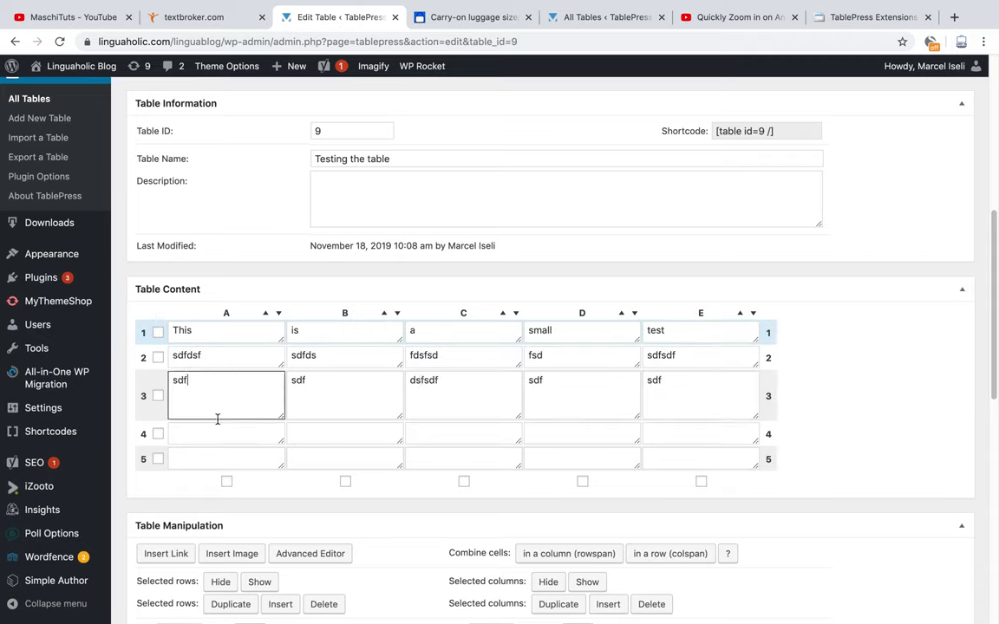
Fill row 4 with placeholder text: "sdfds" in column A, "fsdf" in B and "sdf" in C, D and E.
{"action": "left_click", "coordinate": [225, 425]}
{"action": "left_click", "coordinate": [471, 411]}
{"action": "type", "text": "sdf"}
{"action": "key", "text": "Tab"}
{"action": "type", "text": "sdf"}
{"action": "left_click", "coordinate": [657, 414]}
{"action": "type", "text": "sdf"}
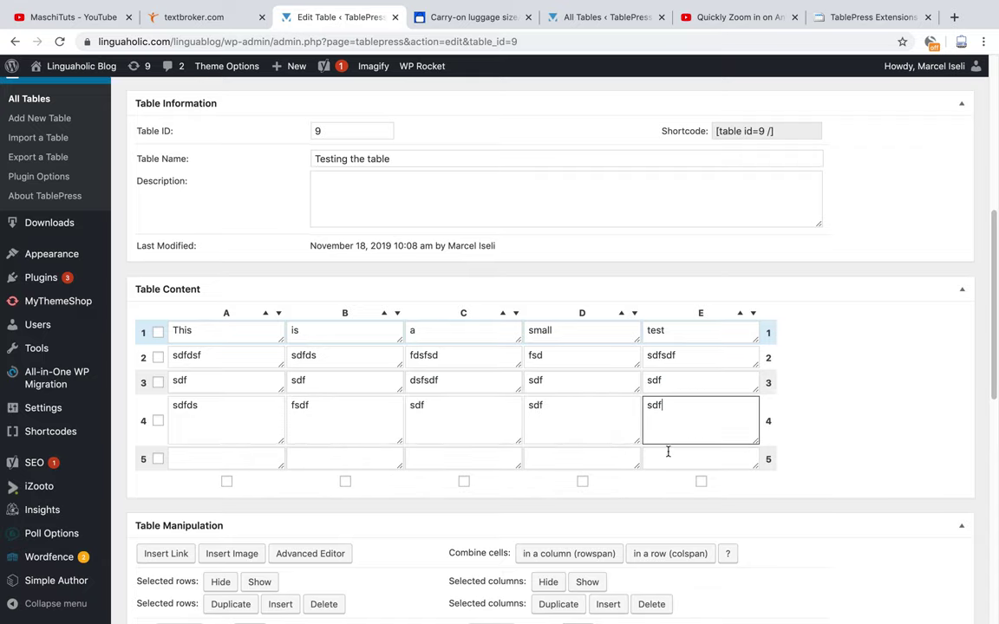
Fill row 5 with placeholder text: "sdfsdfsdfsdf" in column A and "sdf" in columns B to E.
{"action": "left_click", "coordinate": [666, 450]}
{"action": "type", "text": "sdfsdf"}
{"action": "left_click", "coordinate": [330, 441]}
{"action": "type", "text": "sdf"}
{"action": "left_click", "coordinate": [190, 441]}
{"action": "type", "text": "sdfsdfsdfsdf"}
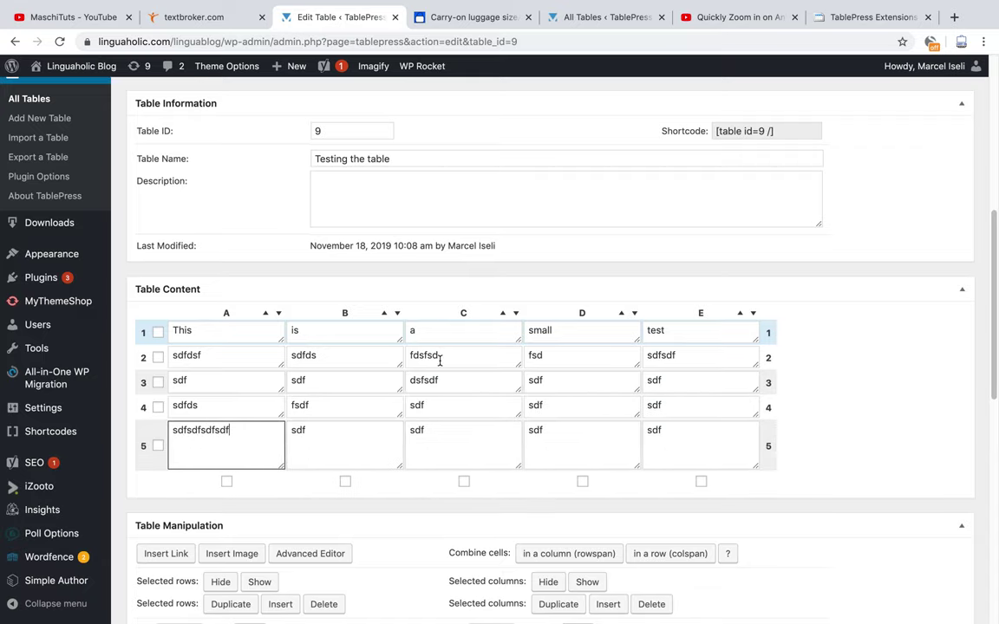
Examine the table manipulation tools, the table options and the DataTables JavaScript features, including horizontal scrolling.
{"action": "scroll", "coordinate": [440, 361], "scroll_direction": "down", "scroll_amount": 3}
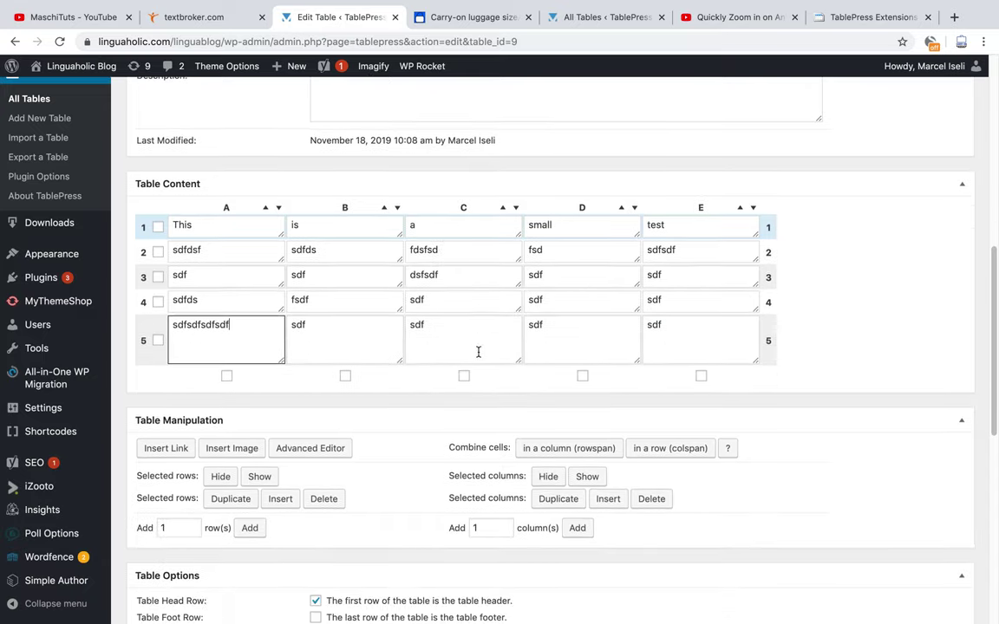
{"action": "scroll", "coordinate": [408, 422], "scroll_direction": "down", "scroll_amount": 3}
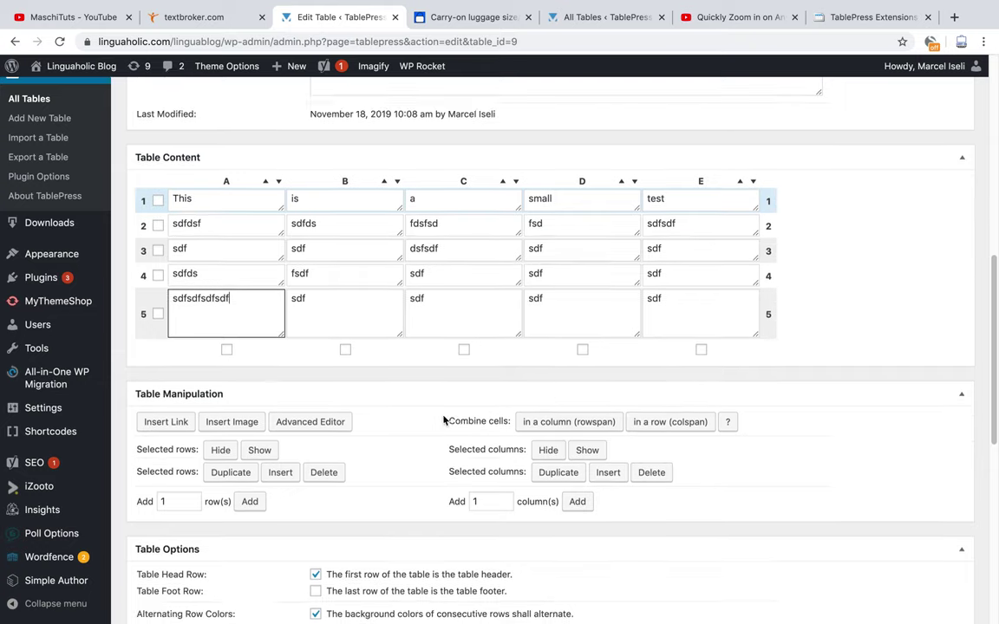
{"action": "scroll", "coordinate": [392, 414], "scroll_direction": "up", "scroll_amount": 2}
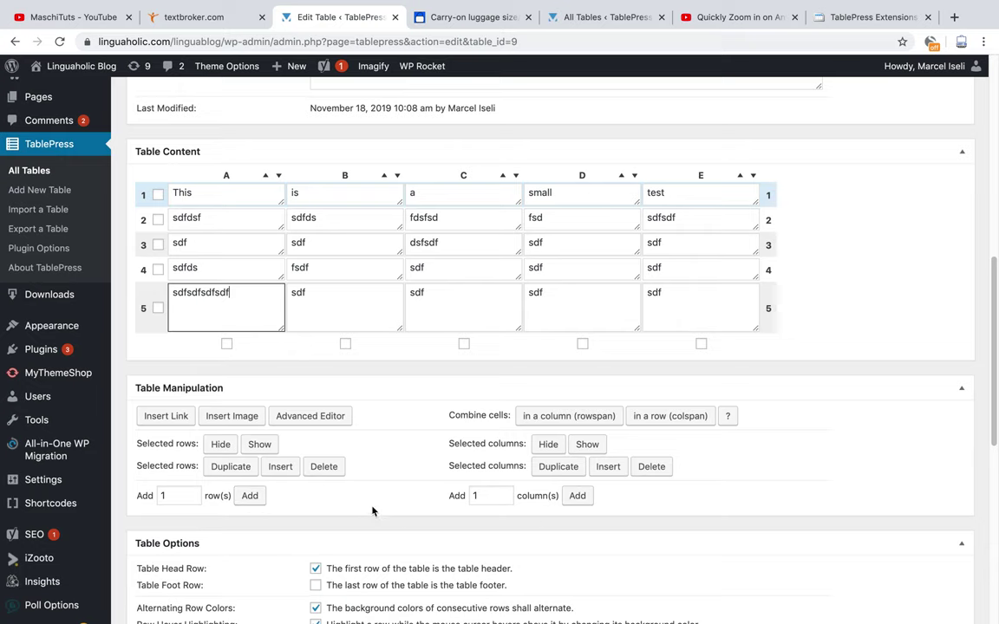
{"action": "scroll", "coordinate": [508, 417], "scroll_direction": "down", "scroll_amount": 3}
{"action": "scroll", "coordinate": [592, 418], "scroll_direction": "down", "scroll_amount": 3}
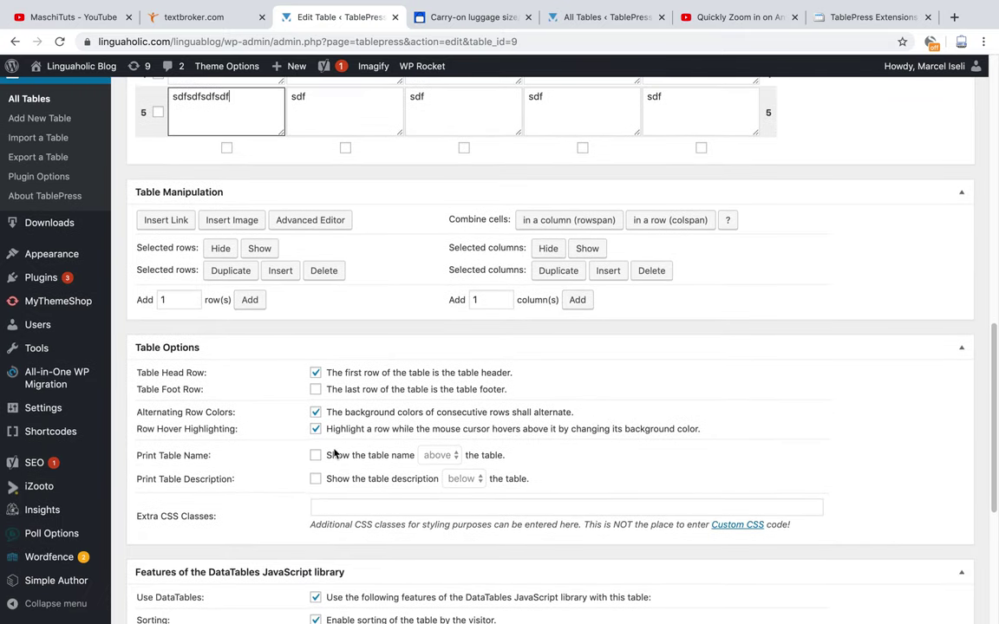
{"action": "scroll", "coordinate": [467, 434], "scroll_direction": "down", "scroll_amount": 9}
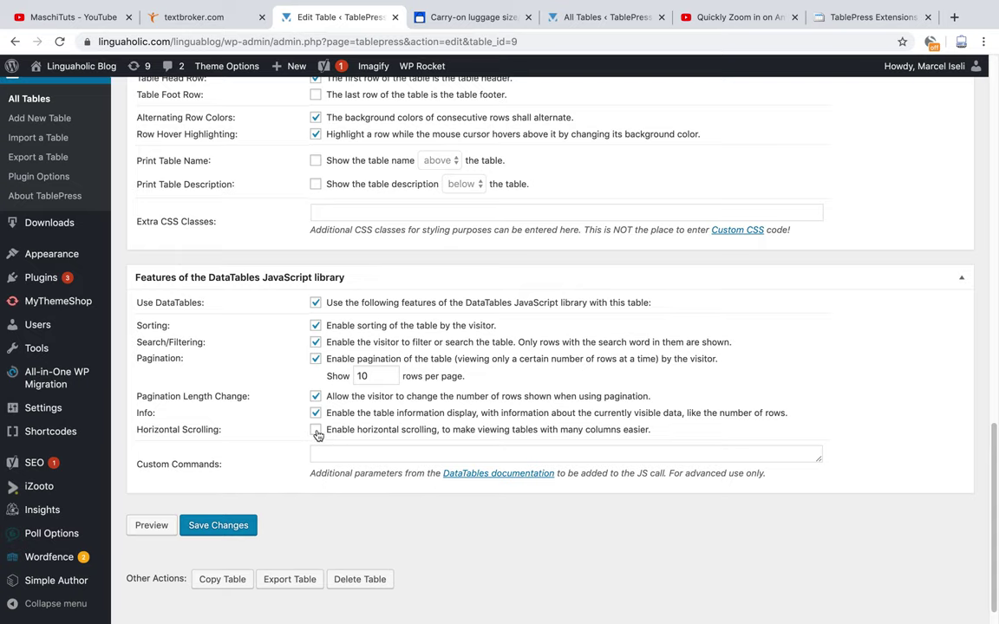
{"action": "scroll", "coordinate": [507, 416], "scroll_direction": "up", "scroll_amount": 6}
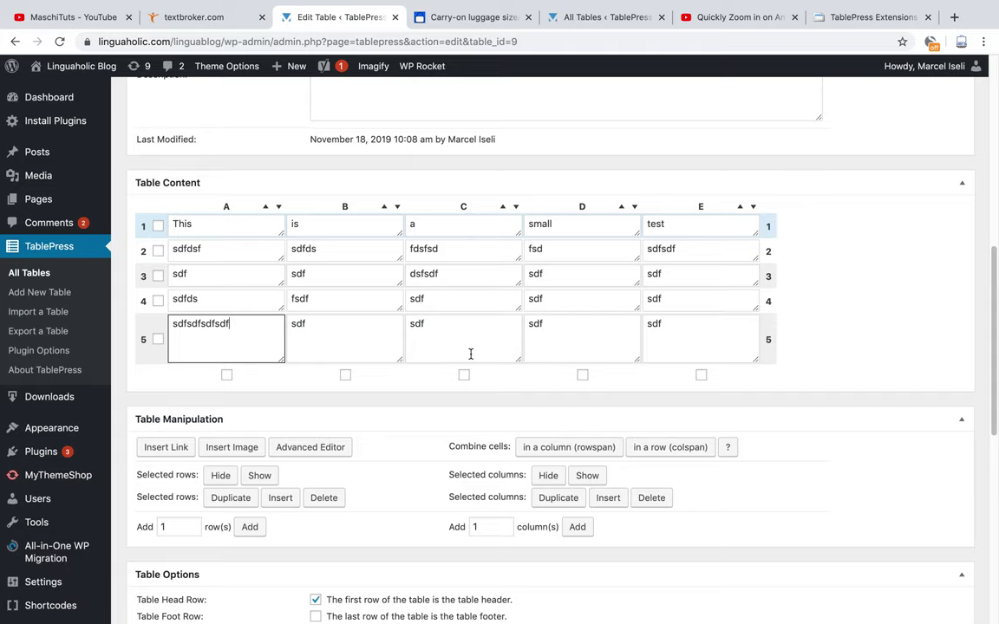
{"action": "scroll", "coordinate": [463, 340], "scroll_direction": "down", "scroll_amount": 5}
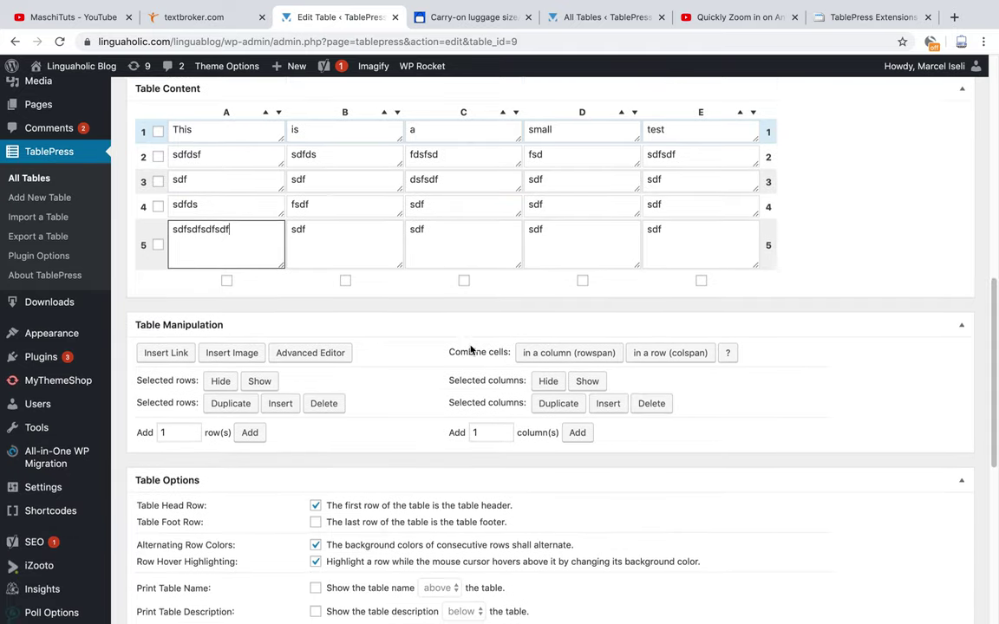
Preview the filled table, close the preview and select the table's shortcode [table id=9 /].
{"action": "scroll", "coordinate": [477, 356], "scroll_direction": "up", "scroll_amount": 5}
{"action": "scroll", "coordinate": [476, 349], "scroll_direction": "up", "scroll_amount": 6}
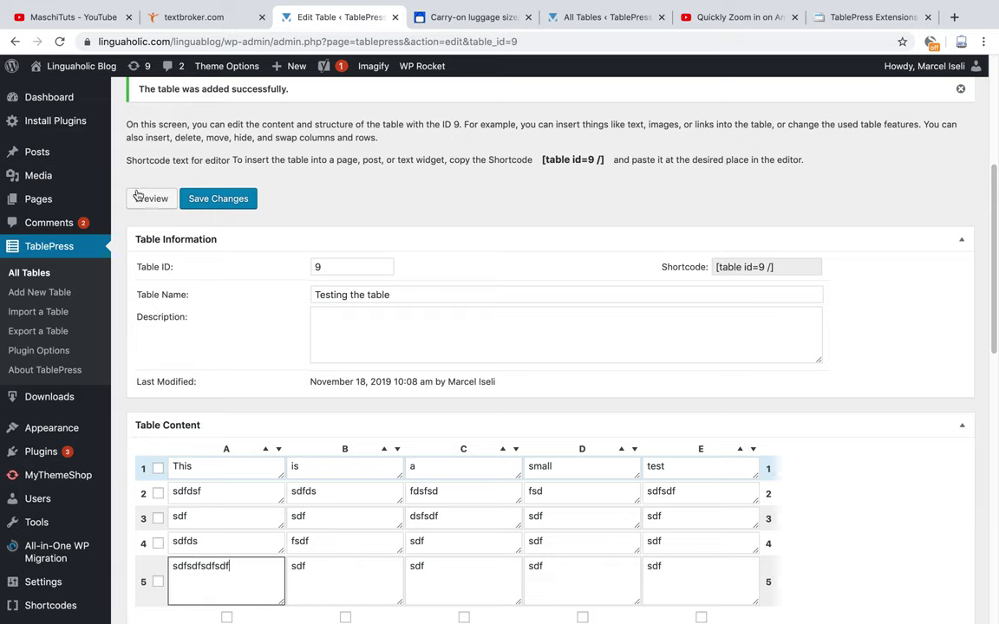
{"action": "scroll", "coordinate": [438, 470], "scroll_direction": "down", "scroll_amount": 1}
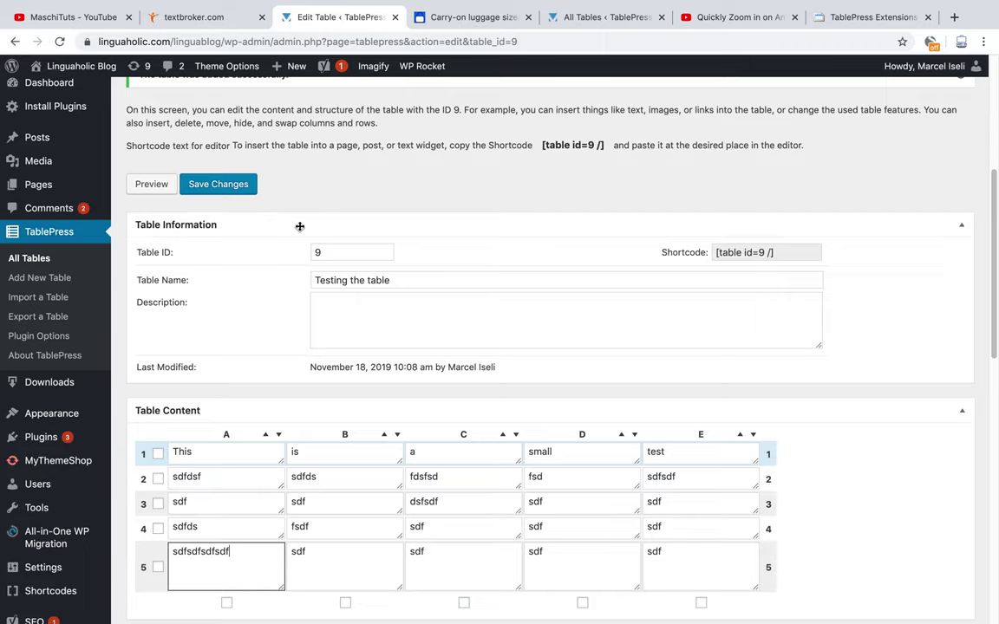
{"action": "left_click", "coordinate": [153, 185]}
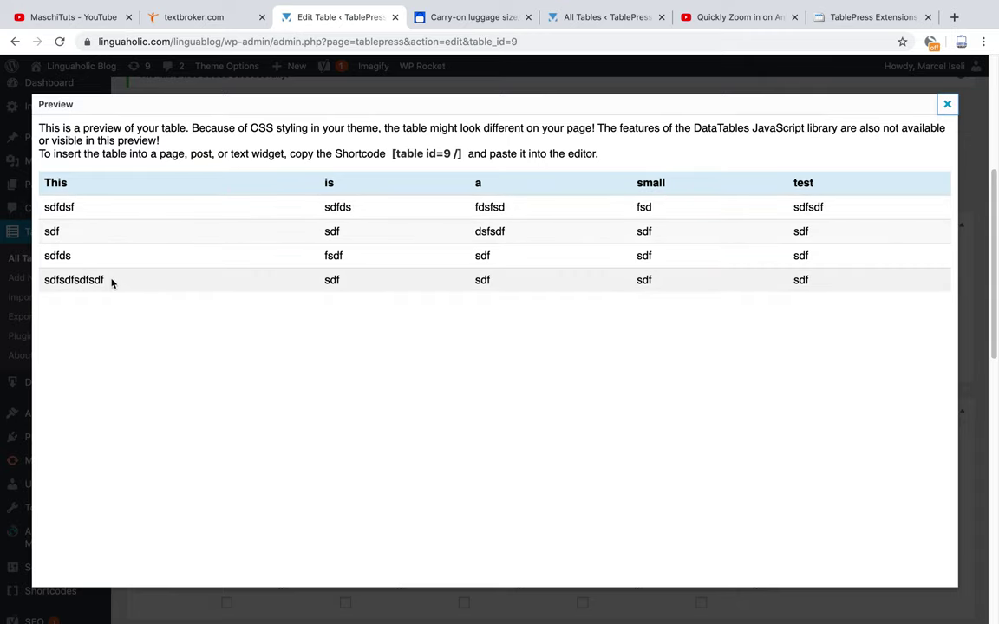
{"action": "left_click", "coordinate": [948, 106]}
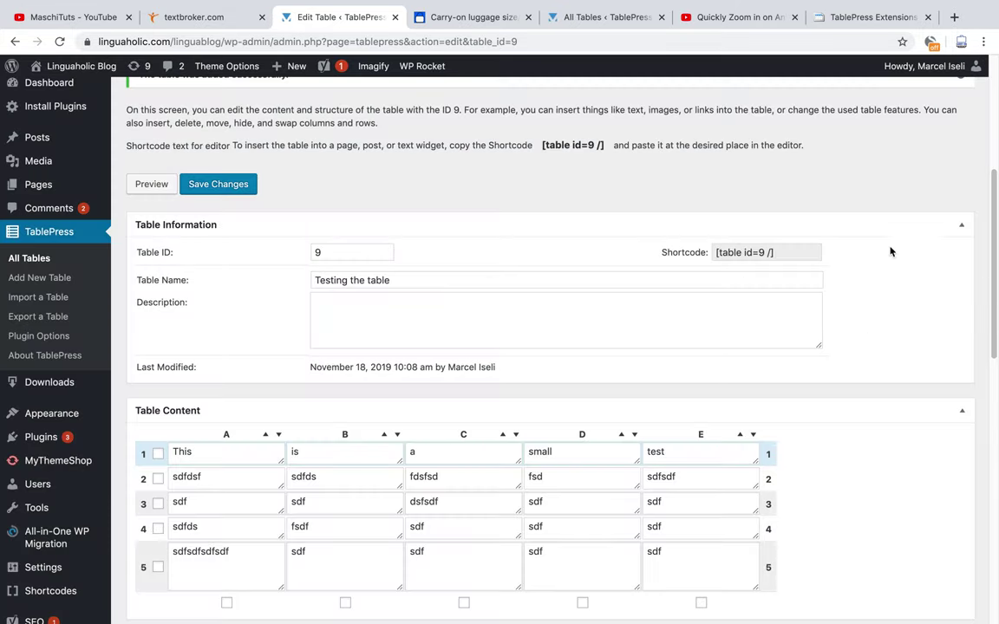
{"action": "left_click", "coordinate": [780, 252]}
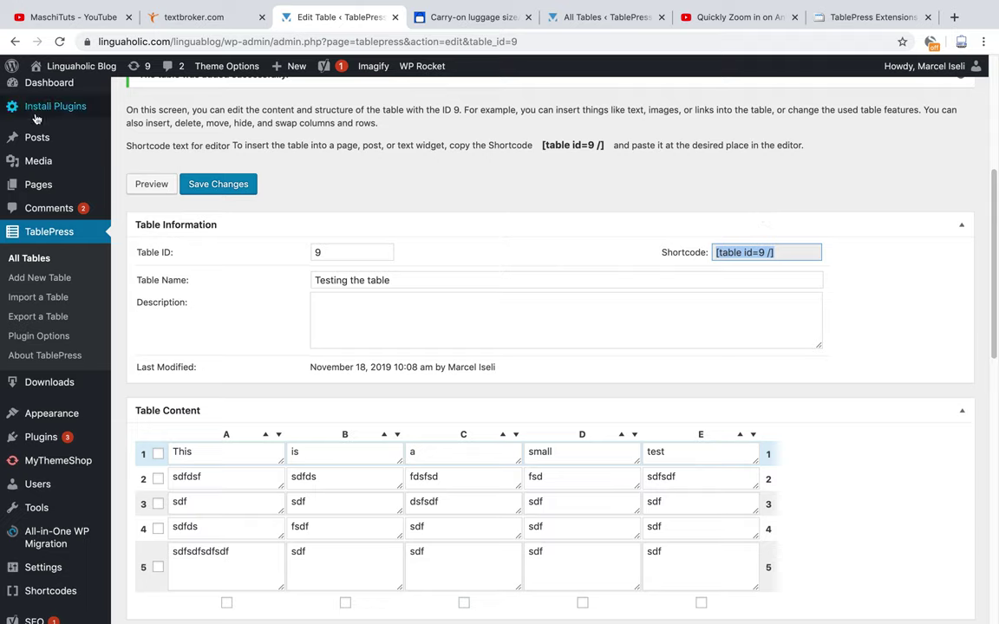
{"action": "mouse_move", "coordinate": [35, 138]}
{"action": "left_click", "coordinate": [141, 159]}
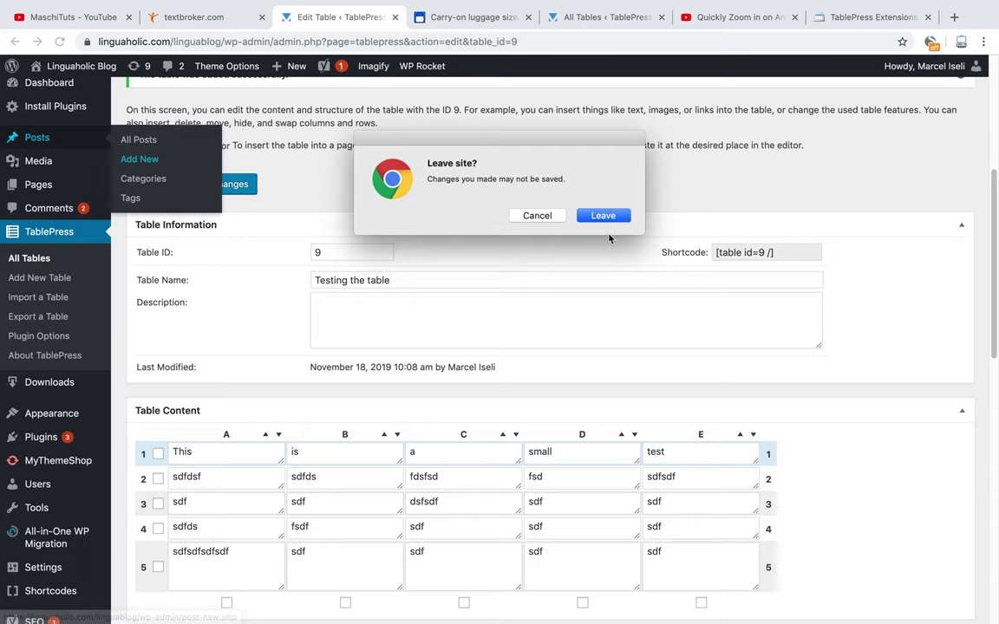
{"action": "left_click", "coordinate": [537, 216]}
Save the changes to the test table and start a new blog post.
{"action": "scroll", "coordinate": [553, 263], "scroll_direction": "down", "scroll_amount": 15}
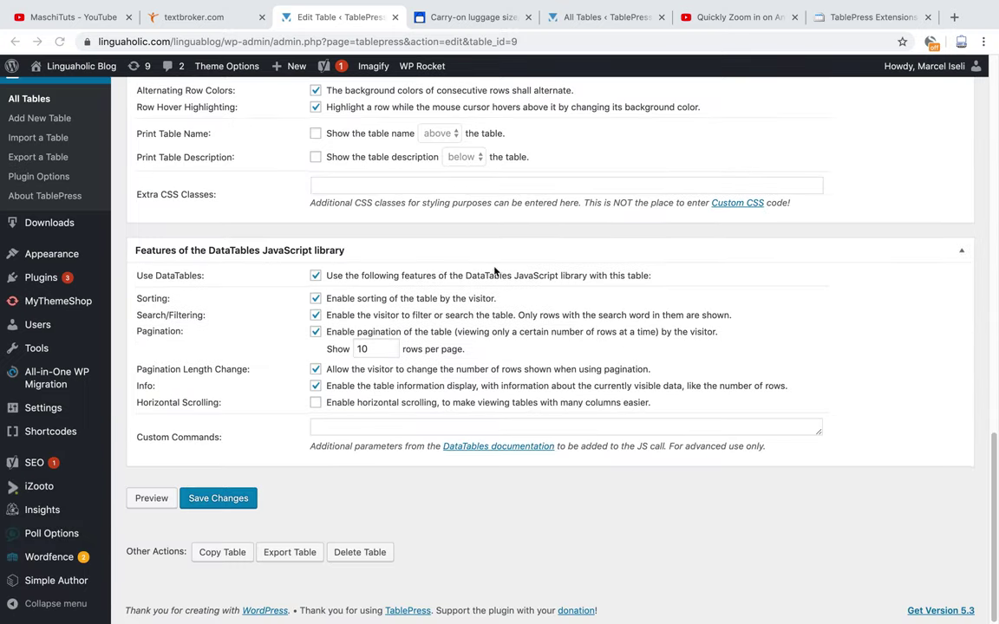
{"action": "left_click", "coordinate": [217, 501]}
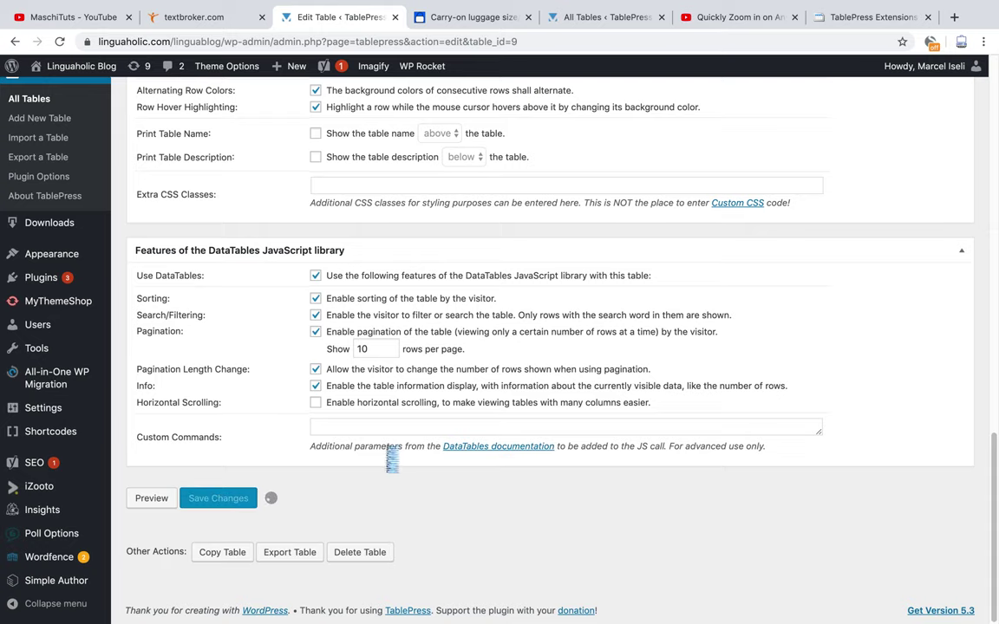
{"action": "scroll", "coordinate": [457, 423], "scroll_direction": "up", "scroll_amount": 15}
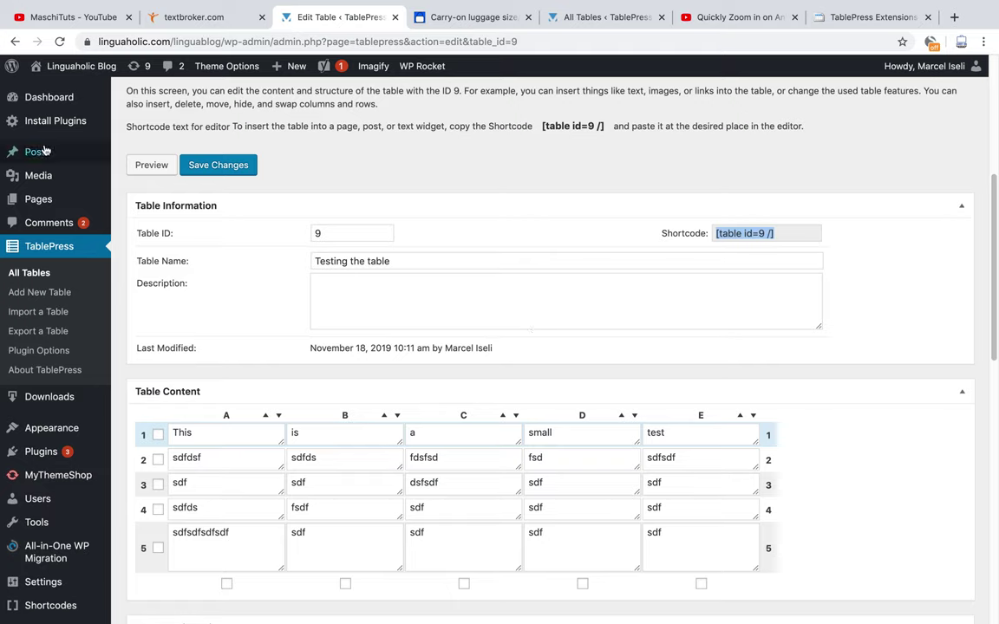
{"action": "left_click", "coordinate": [172, 176]}
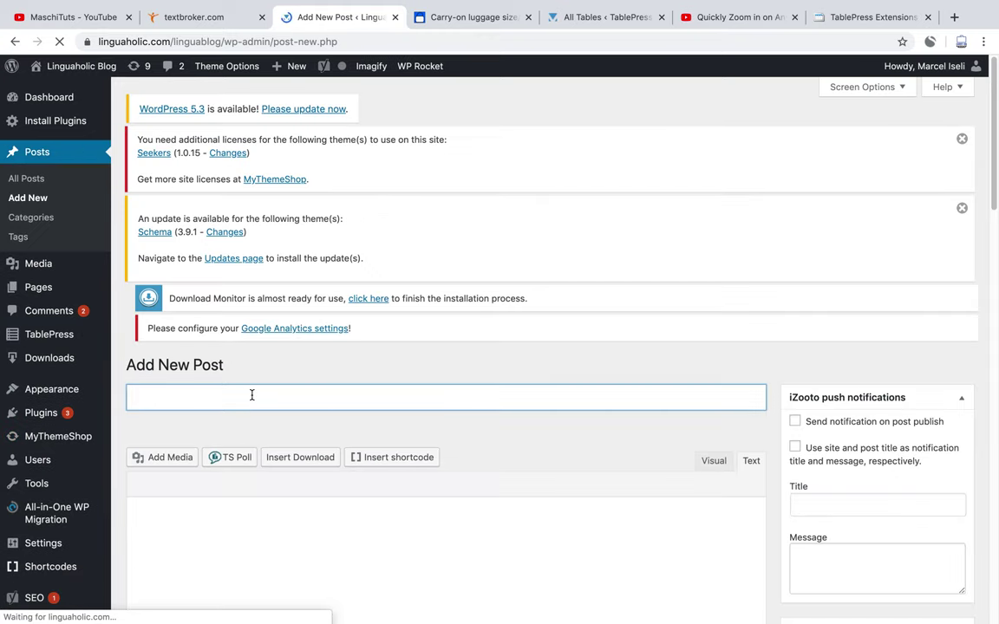
Title the new post "Tablepress testing".
{"action": "type", "text": "Tablepress testing"}
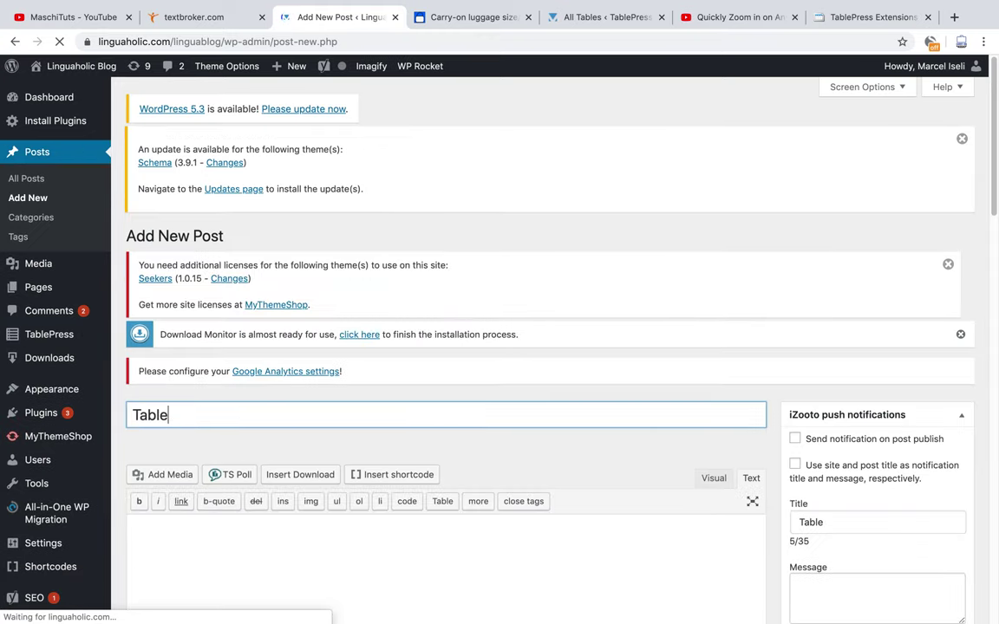
{"action": "scroll", "coordinate": [381, 406], "scroll_direction": "down", "scroll_amount": 5}
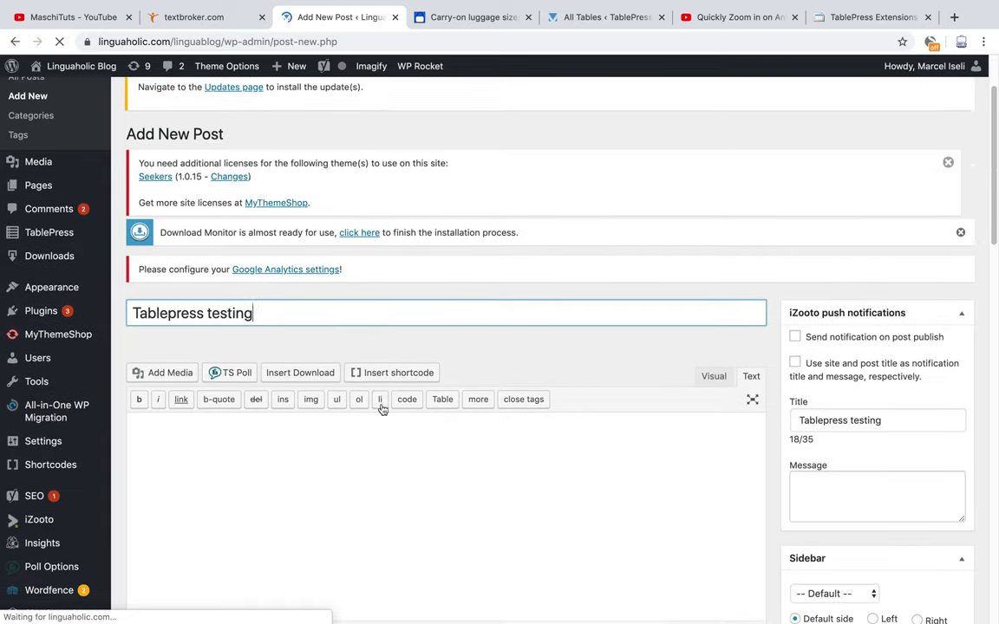
Fill the post body with three placeholder lines: "fssdfsdfasdfsdf", "sdfsdfsdfsdfsdf" and "sdfsdfdfsdfdsf".
{"action": "left_click", "coordinate": [419, 393]}
{"action": "type", "text": "fssdfsdfasdfsdf"}
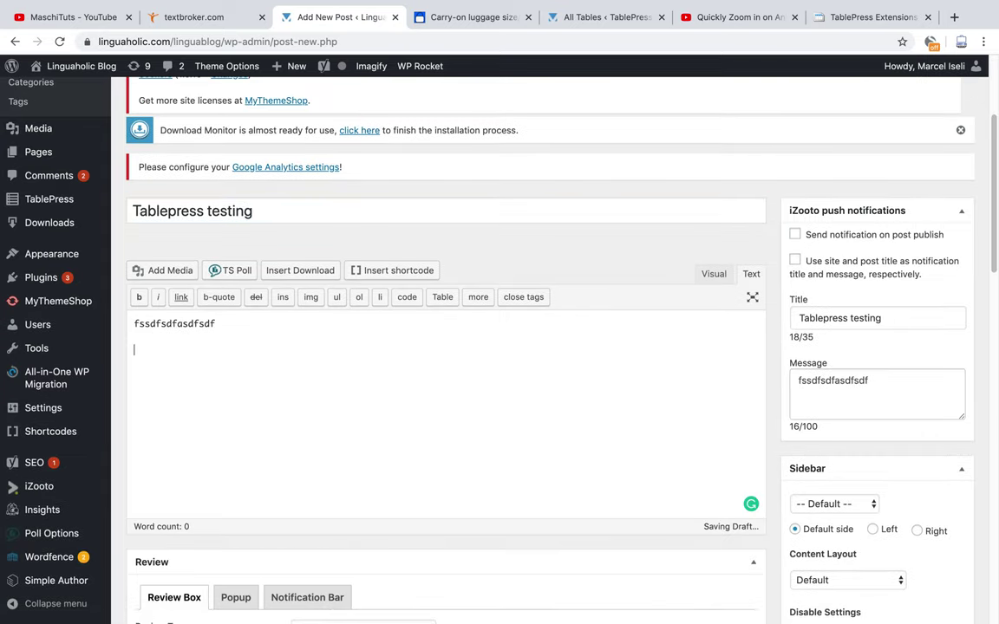
{"action": "key", "text": "Return"}
{"action": "key", "text": "Return"}
{"action": "type", "text": "sdfsdfsdfsdfsdf"}
{"action": "key", "text": "Return"}
{"action": "key", "text": "Return"}
{"action": "type", "text": "sdfsdfdfsdfdsf"}
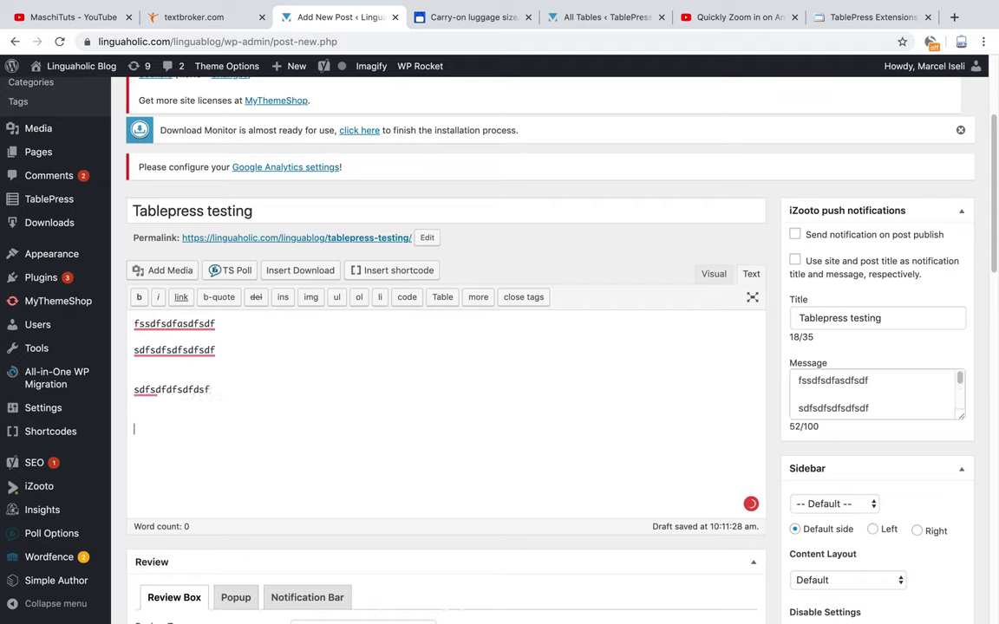
{"action": "key", "text": "Return"}
In the visual editor, replace the body text with "sdfdsfsdf", "sdfdsfdsfdsf" and "sdfdsfsdfsdf", separated and followed by blank lines.
{"action": "left_click", "coordinate": [715, 276]}
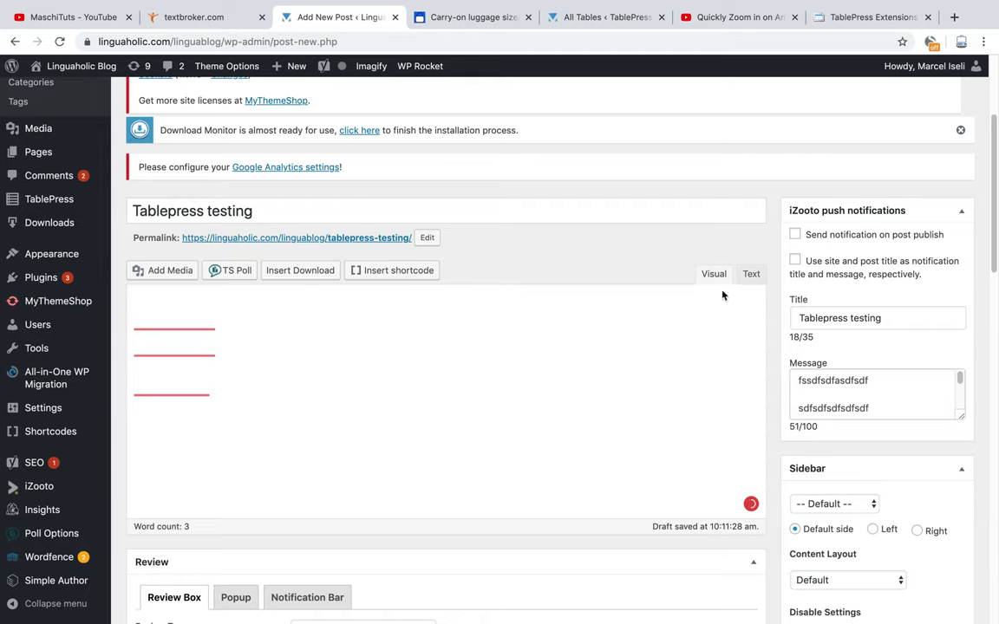
{"action": "scroll", "coordinate": [711, 274], "scroll_direction": "down", "scroll_amount": 3}
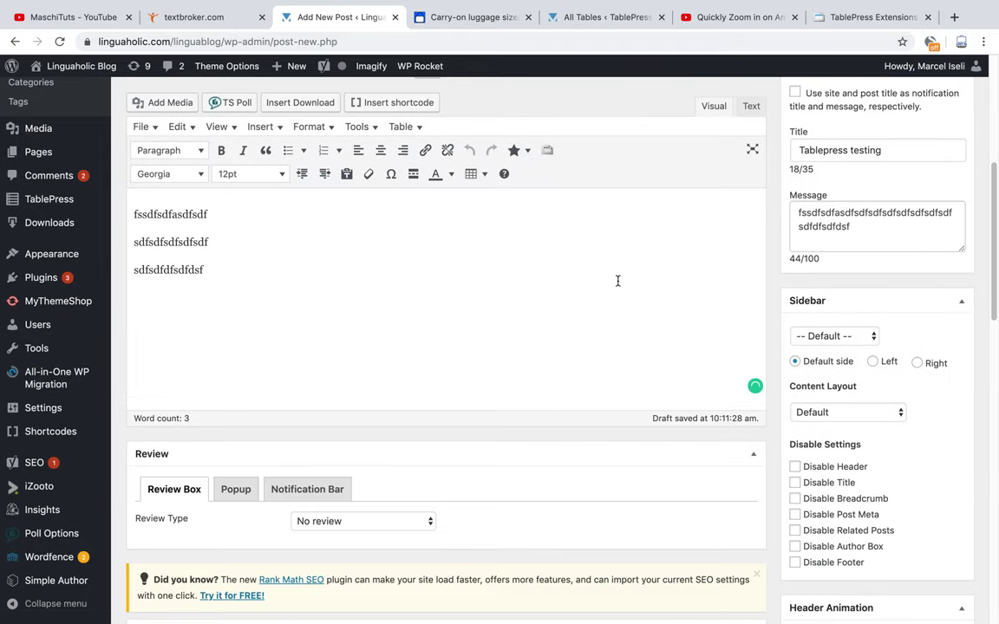
{"action": "scroll", "coordinate": [368, 280], "scroll_direction": "up", "scroll_amount": 2}
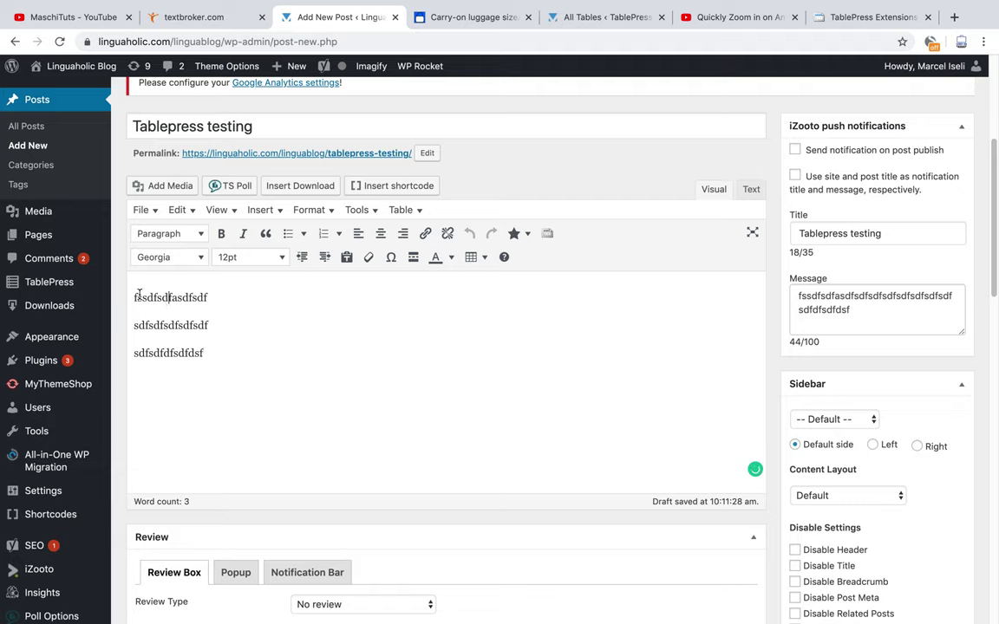
{"action": "left_click_drag", "start_coordinate": [204, 352], "coordinate": [546, 211]}
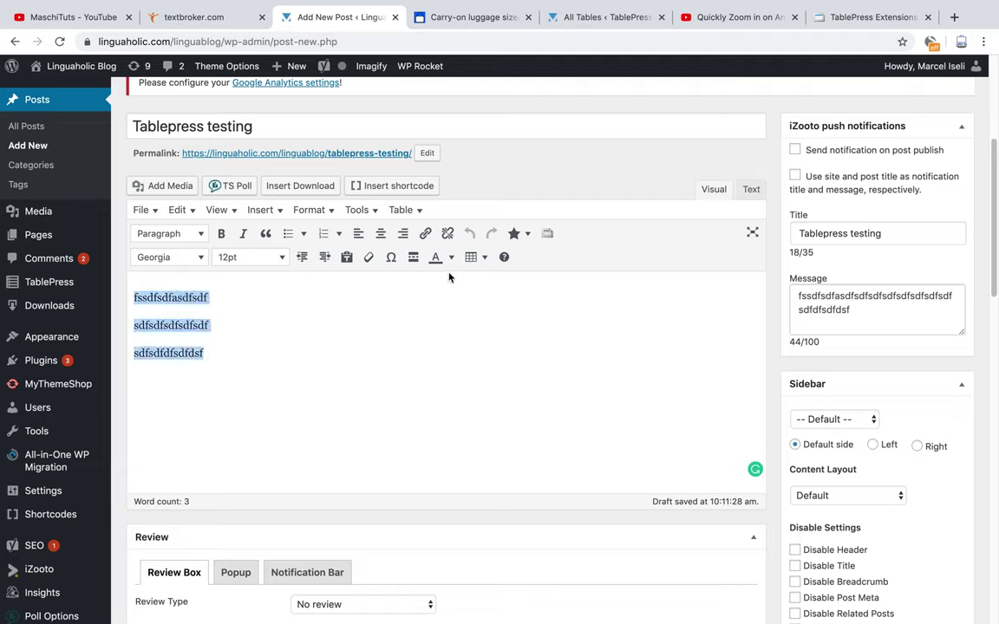
{"action": "type", "text": "sdfdsfsdf"}
{"action": "key", "text": "Return"}
{"action": "key", "text": "Return"}
{"action": "type", "text": "sdfdsfdsfdsf"}
{"action": "key", "text": "Return"}
{"action": "key", "text": "Return"}
{"action": "key", "text": "Return"}
{"action": "type", "text": "sdfdsfsdfsdf"}
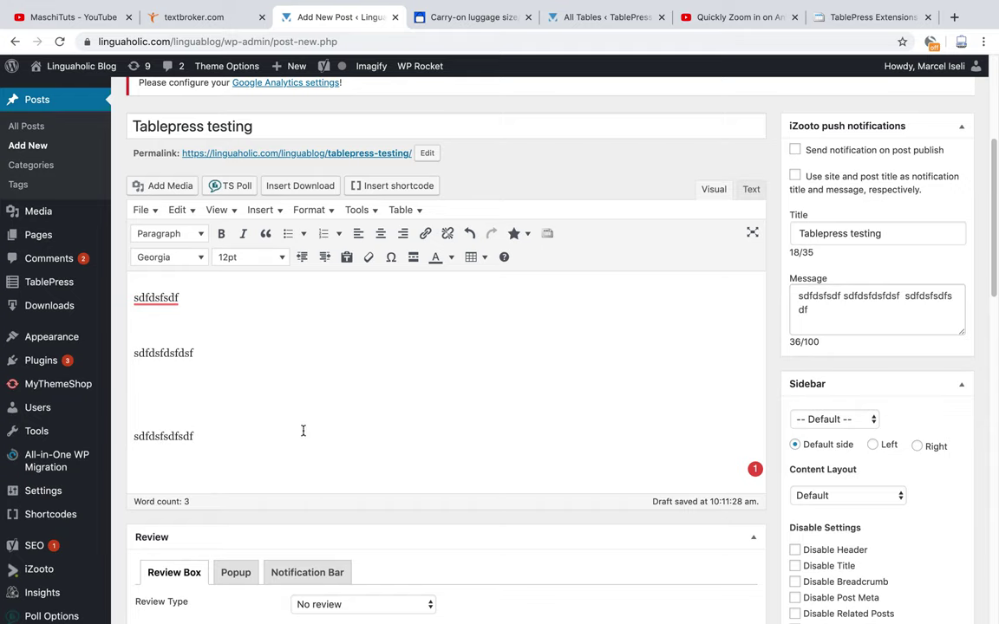
{"action": "key", "text": "Return"}
{"action": "key", "text": "Return"}
{"action": "scroll", "coordinate": [207, 463], "scroll_direction": "down", "scroll_amount": 2}
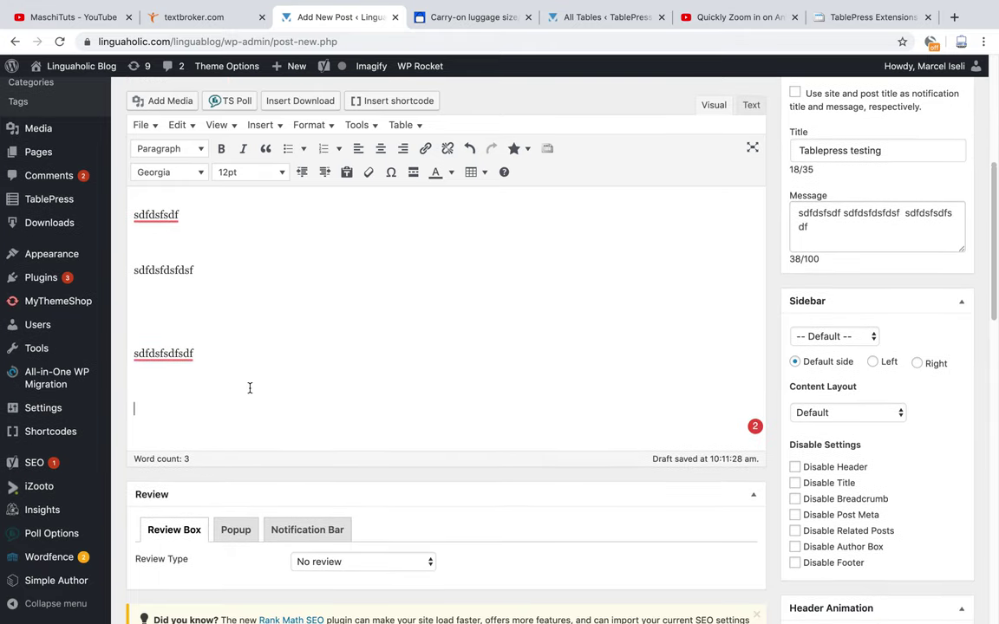
{"action": "scroll", "coordinate": [249, 388], "scroll_direction": "up", "scroll_amount": 1}
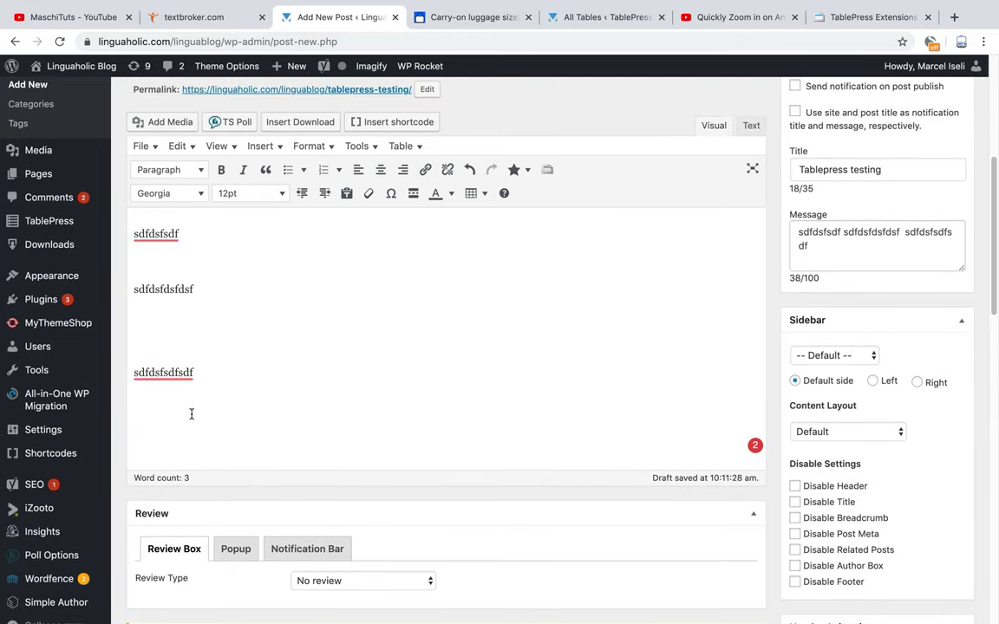
Insert the shortcode [table id=9 /] at the end of the post in the text editor and return to the visual editor.
{"action": "left_click", "coordinate": [751, 126]}
{"action": "key", "text": "Return"}
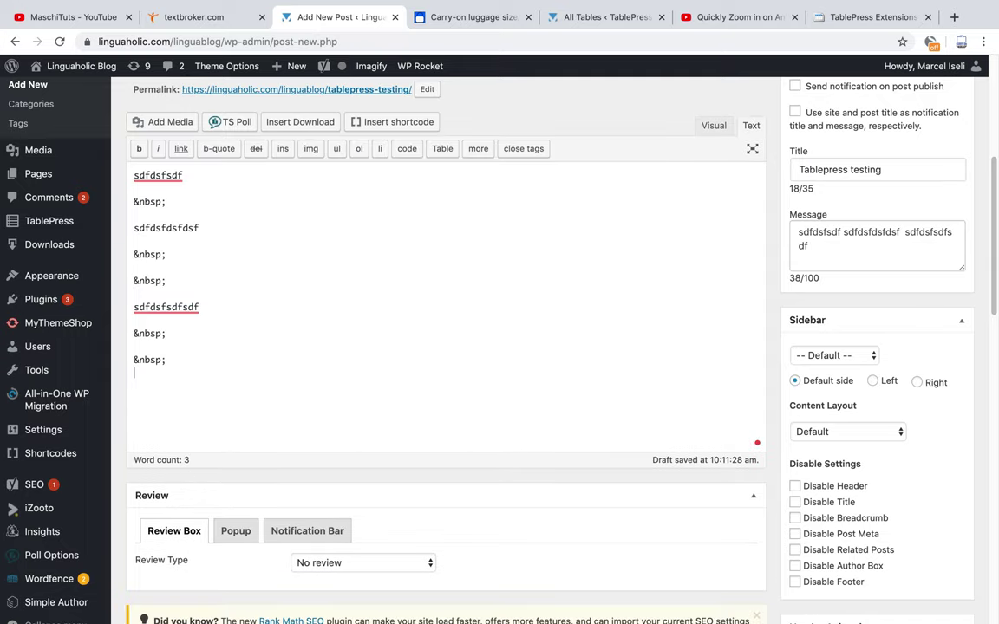
{"action": "type", "text": "[table id=9 /]"}
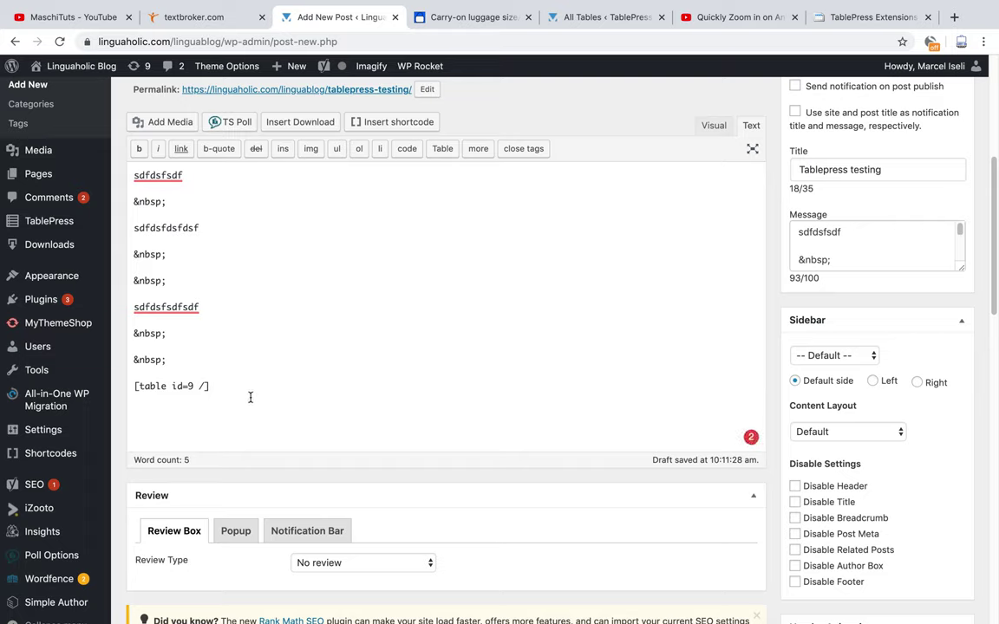
{"action": "left_click", "coordinate": [713, 126]}
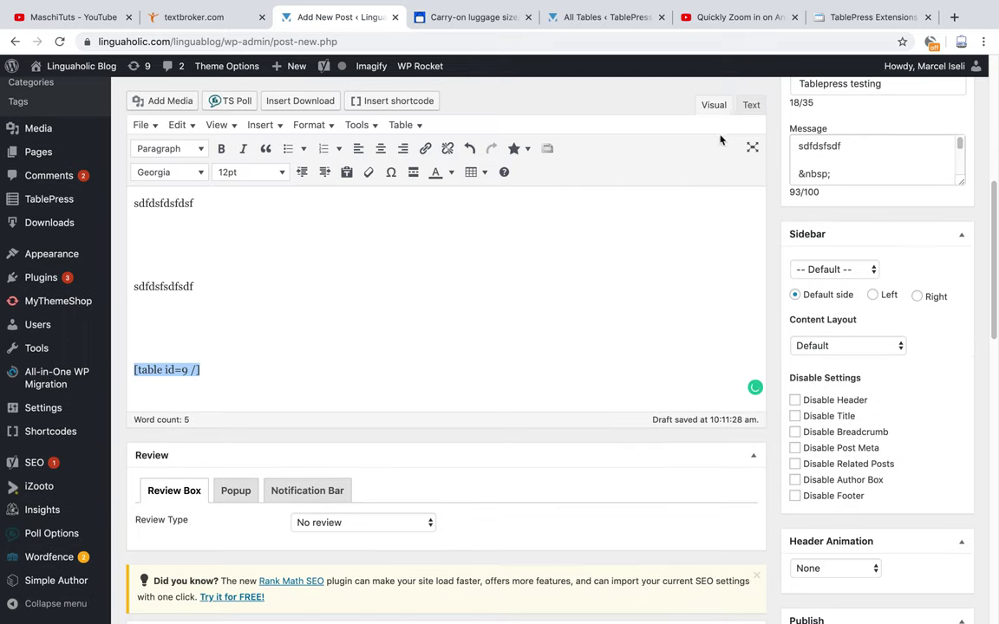
Save the post as a draft and open it as a page on the site.
{"action": "scroll", "coordinate": [887, 312], "scroll_direction": "down", "scroll_amount": 5}
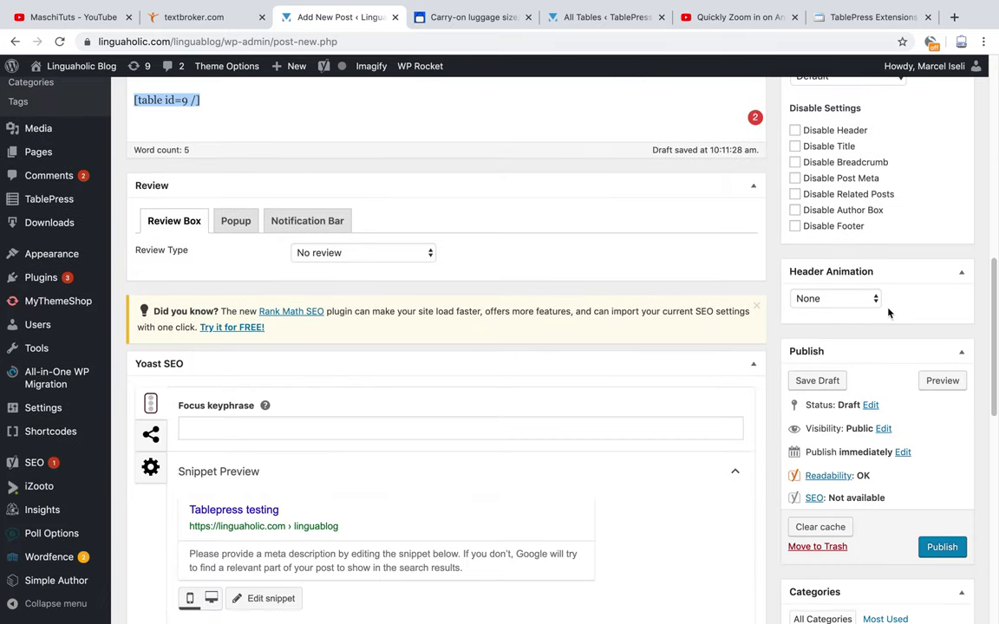
{"action": "left_click", "coordinate": [826, 382]}
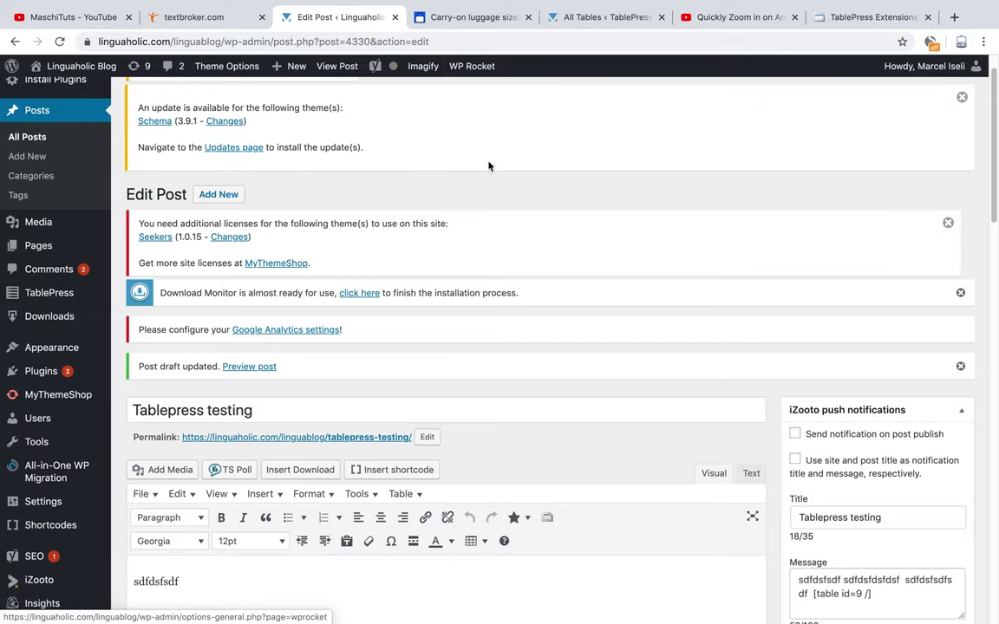
{"action": "left_click", "coordinate": [340, 67]}
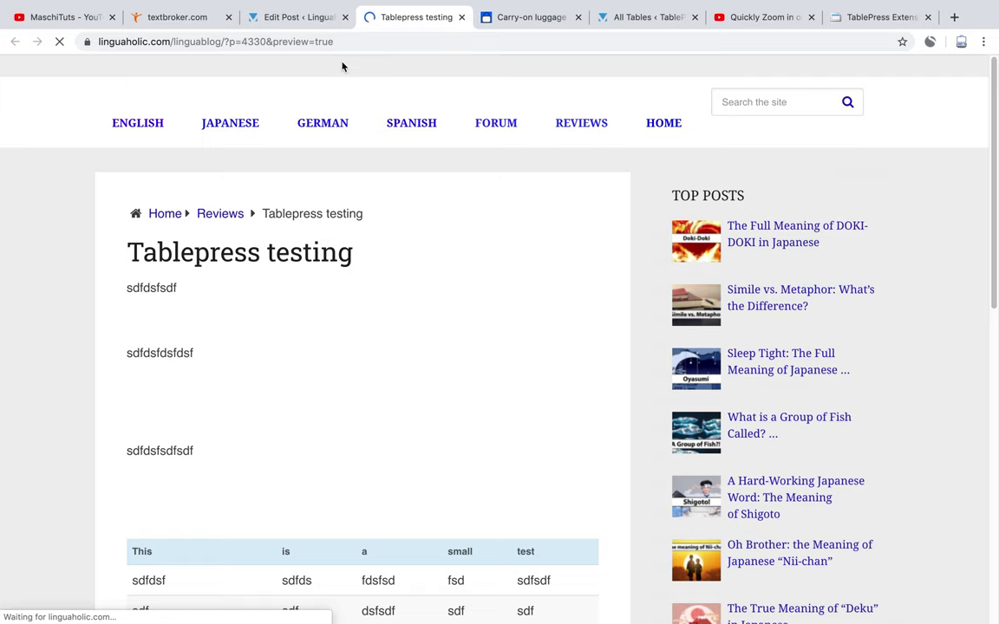
Look over the table embedded in the post and search it for "sdf" and for "fsd".
{"action": "scroll", "coordinate": [469, 245], "scroll_direction": "down", "scroll_amount": 4}
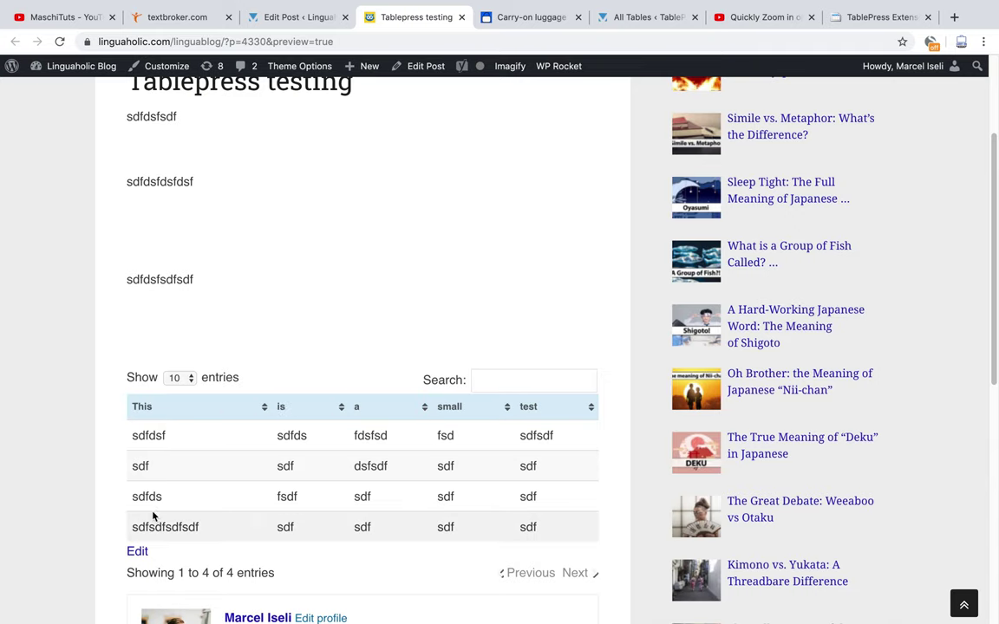
{"action": "scroll", "coordinate": [207, 512], "scroll_direction": "down", "scroll_amount": 2}
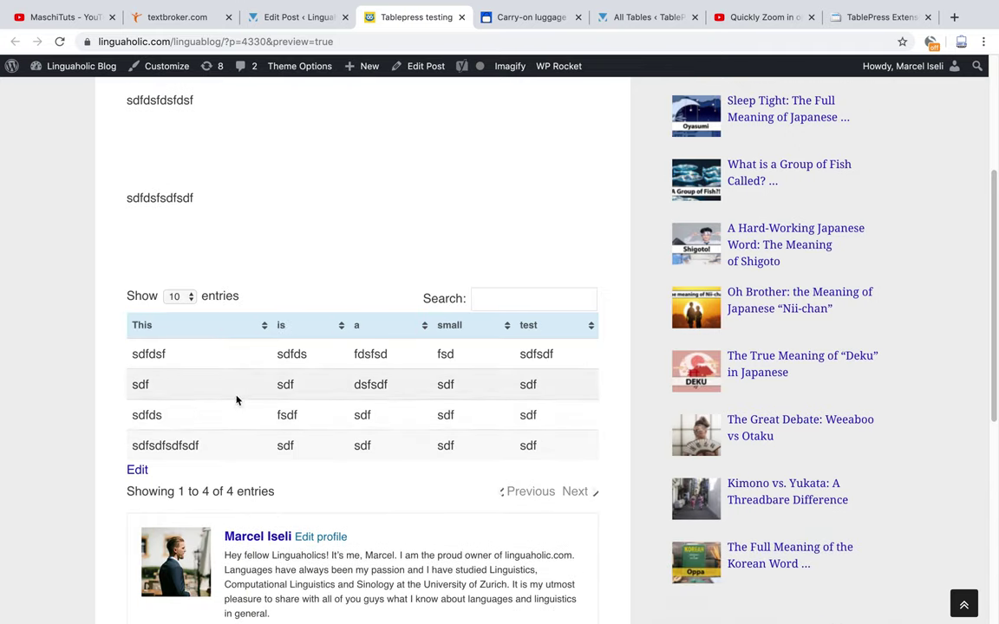
{"action": "left_click", "coordinate": [521, 301]}
{"action": "scroll", "coordinate": [522, 306], "scroll_direction": "down", "scroll_amount": 1}
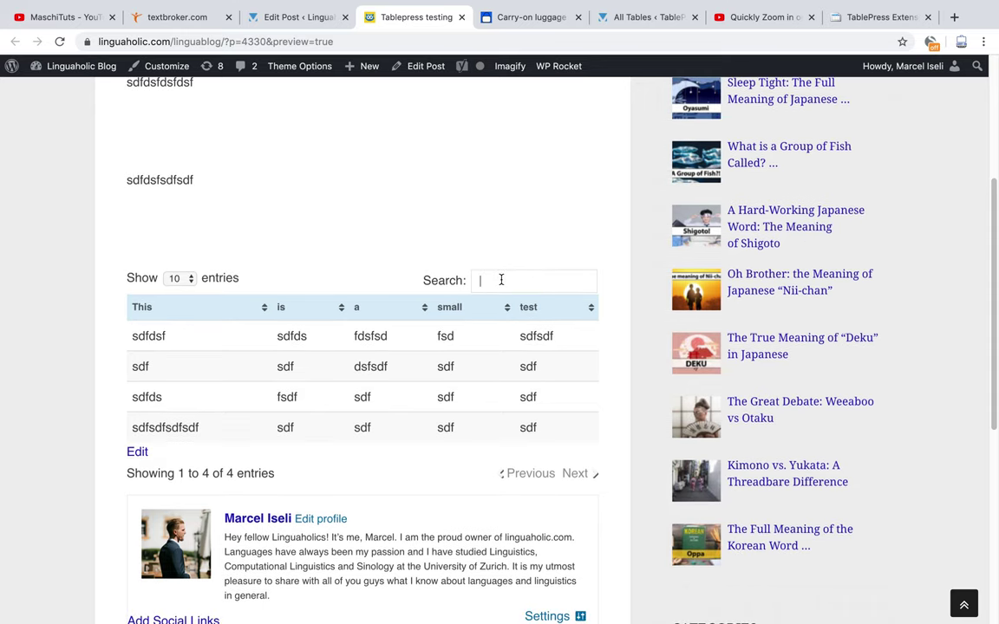
{"action": "type", "text": "sdf"}
{"action": "double_click", "coordinate": [489, 281]}
{"action": "key", "text": "BackSpace"}
{"action": "type", "text": "fd"}
{"action": "key", "text": "BackSpace"}
{"action": "type", "text": "sd"}
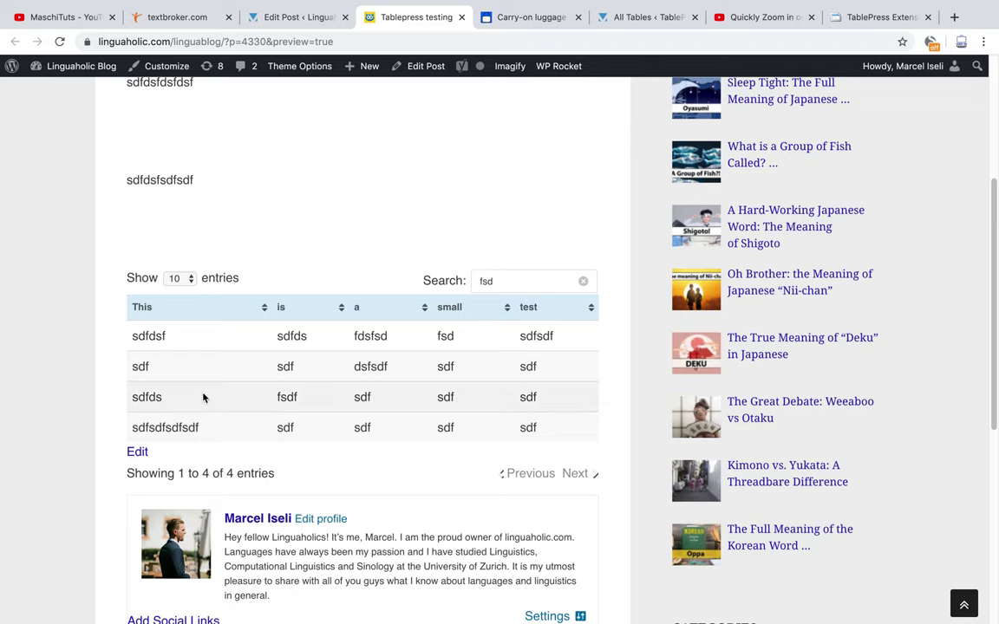
Search the embedded table for "fd" and "d", leaving the search field empty.
{"action": "scroll", "coordinate": [444, 258], "scroll_direction": "down", "scroll_amount": 5}
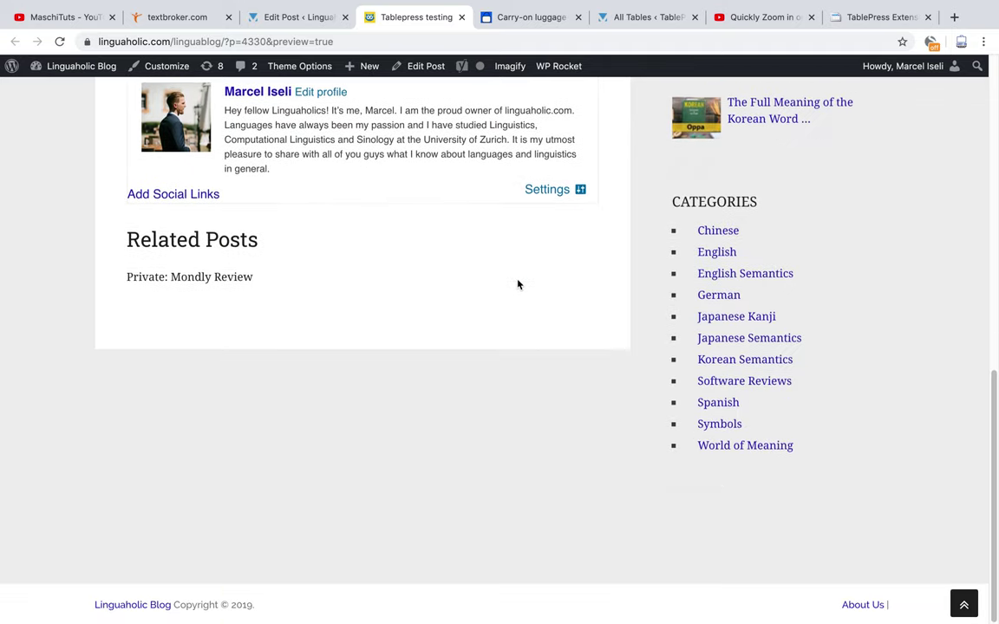
{"action": "scroll", "coordinate": [509, 282], "scroll_direction": "up", "scroll_amount": 5}
{"action": "left_click_drag", "start_coordinate": [517, 302], "coordinate": [457, 306]}
{"action": "key", "text": "BackSpace"}
{"action": "type", "text": "fd"}
{"action": "key", "text": "BackSpace"}
{"action": "key", "text": "BackSpace"}
{"action": "type", "text": "d"}
{"action": "key", "text": "BackSpace"}
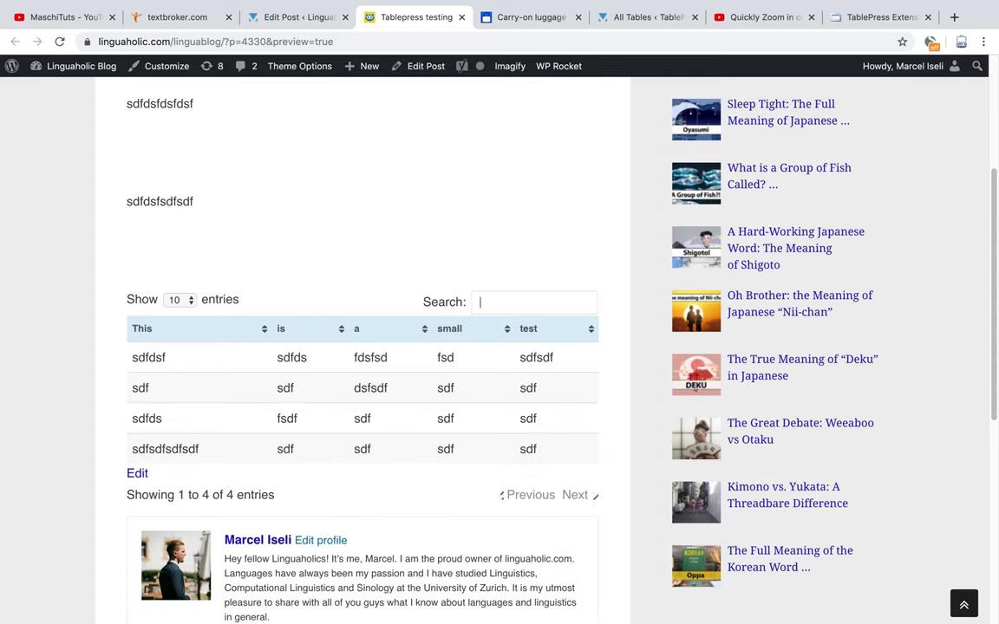